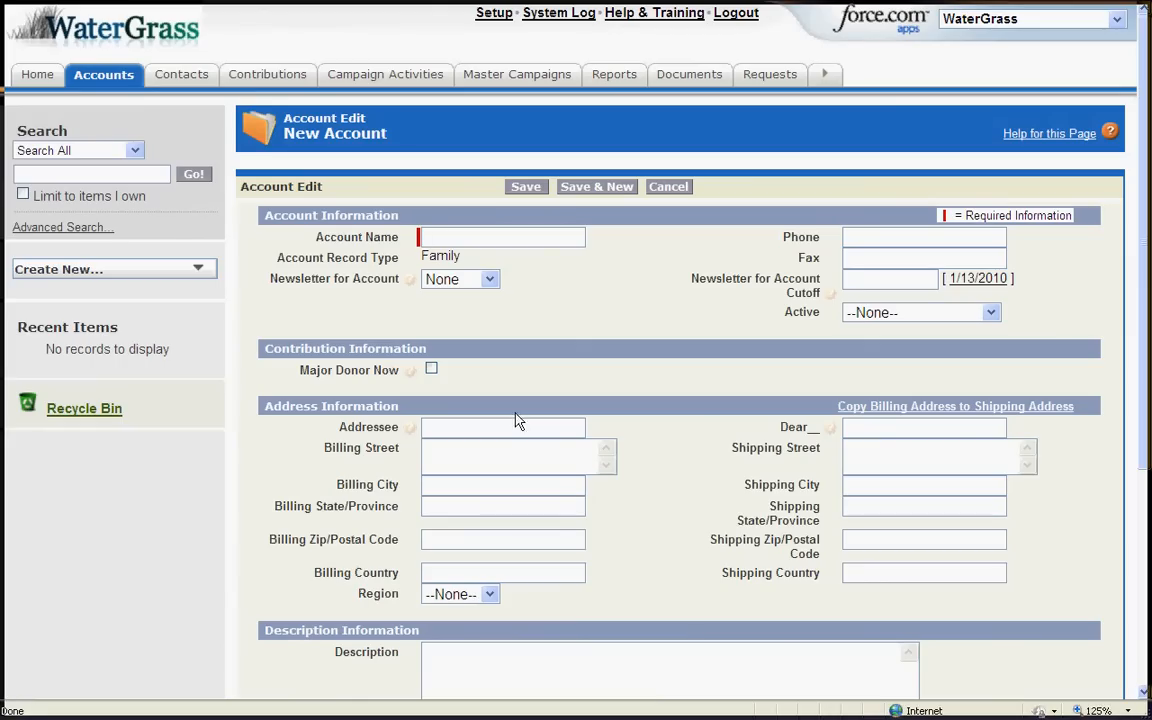
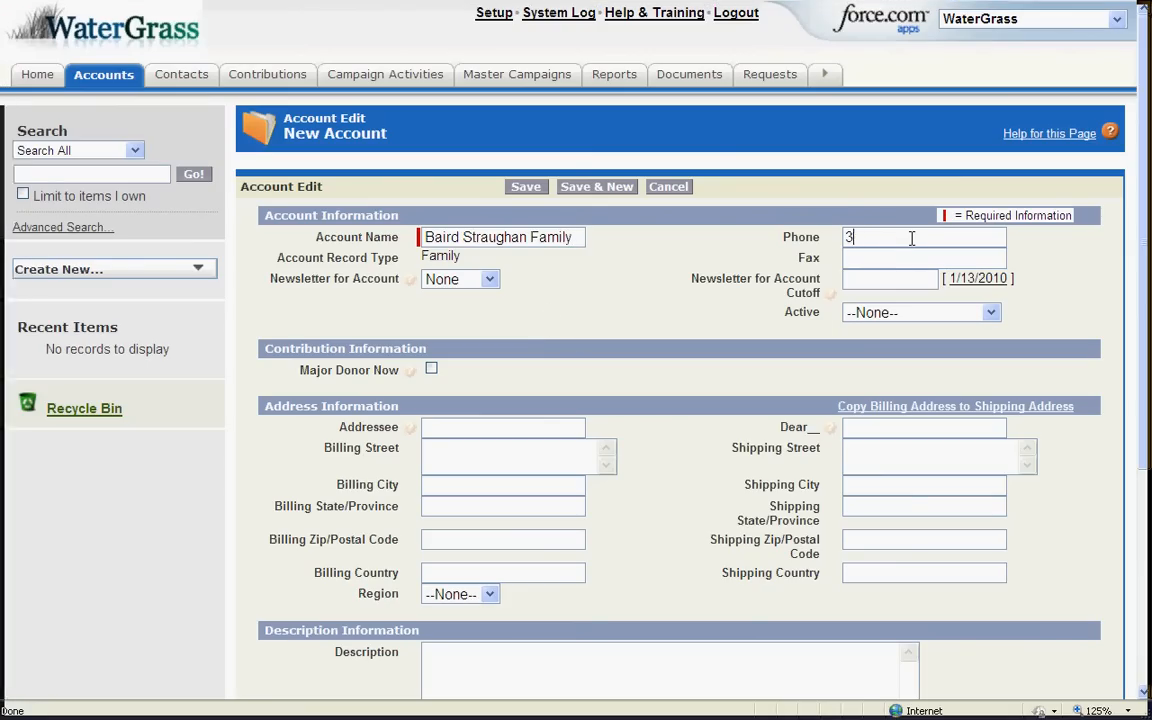
Enter the family's account name and phone, plus the full billing street, city, state and ZIP
click(468, 447)
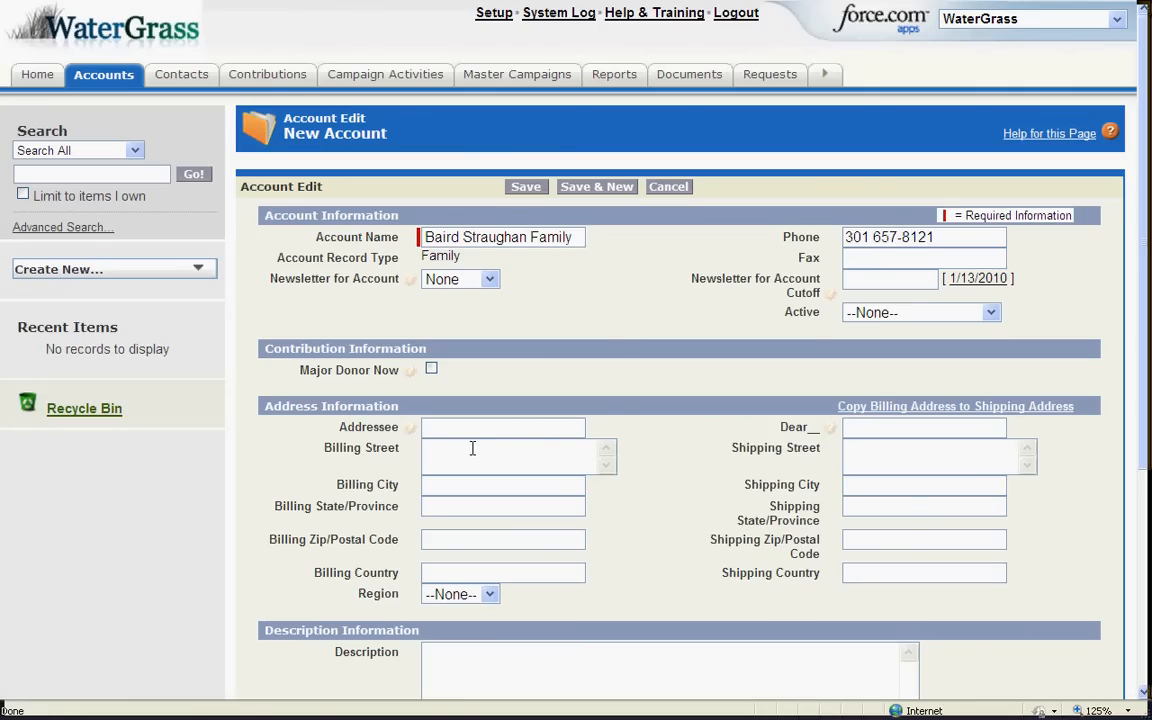
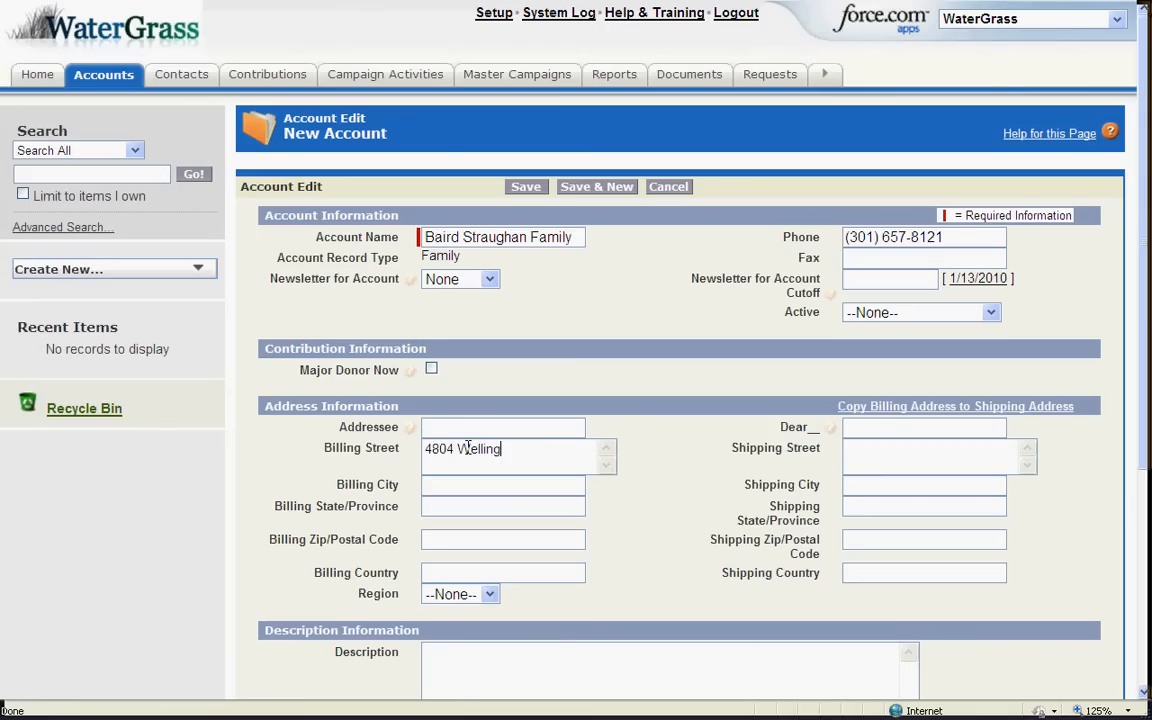
click(442, 488)
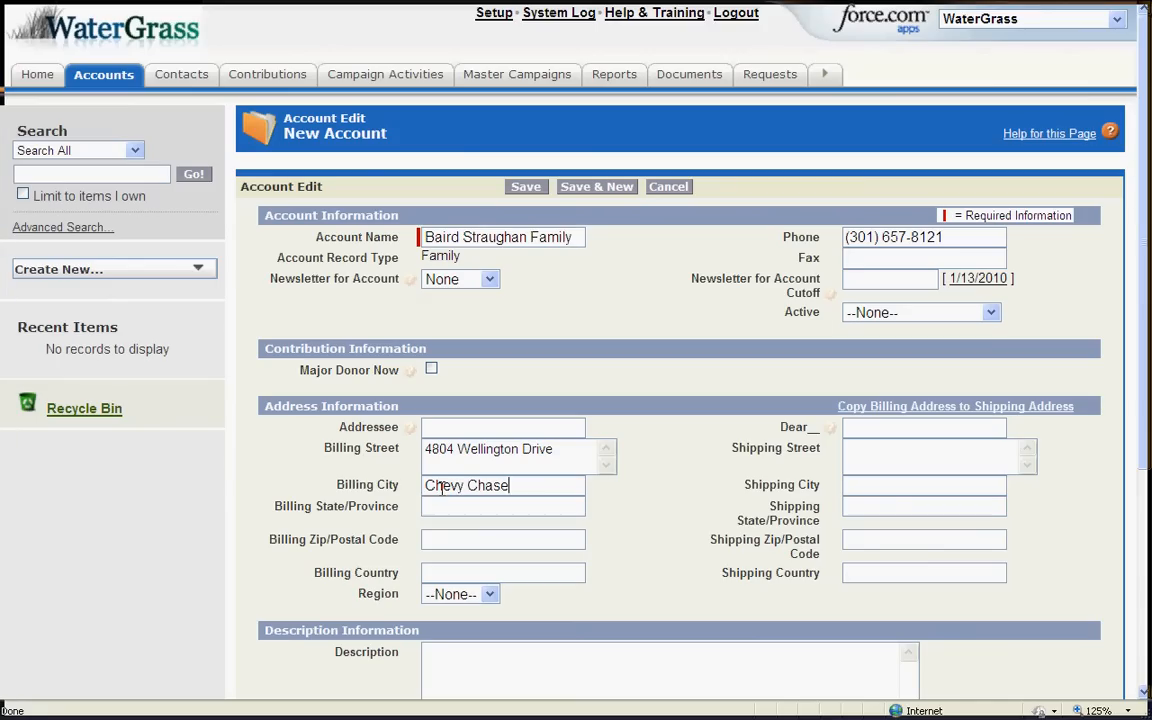
key(Tab)
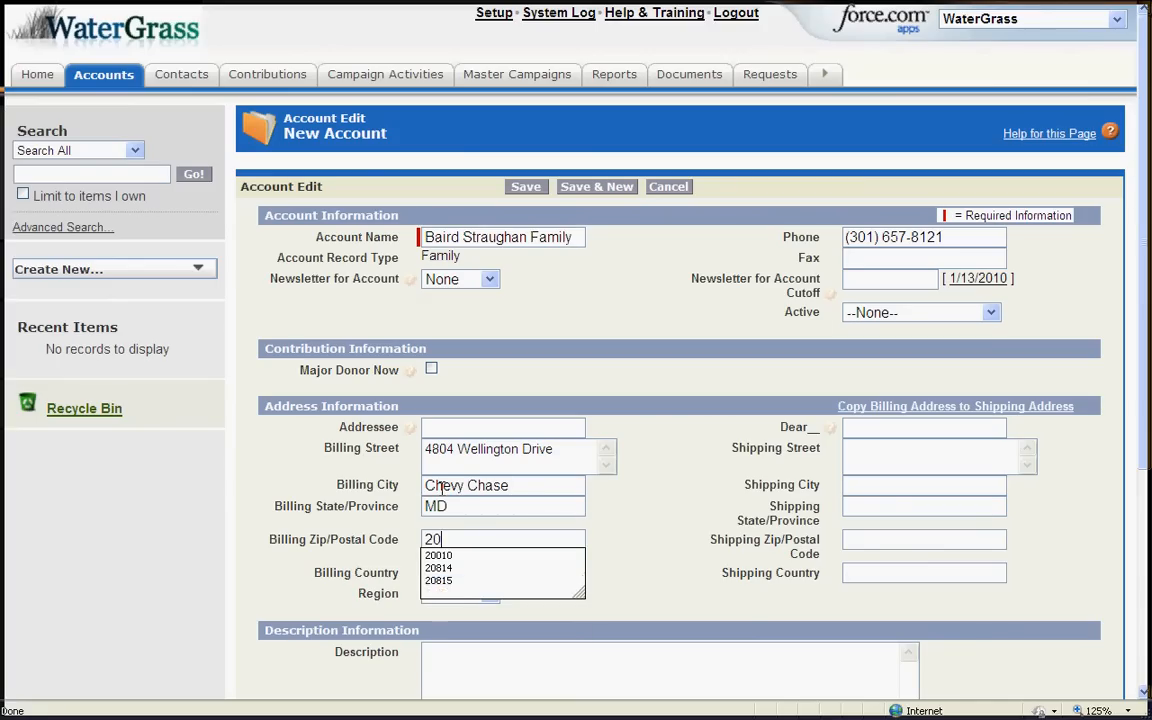
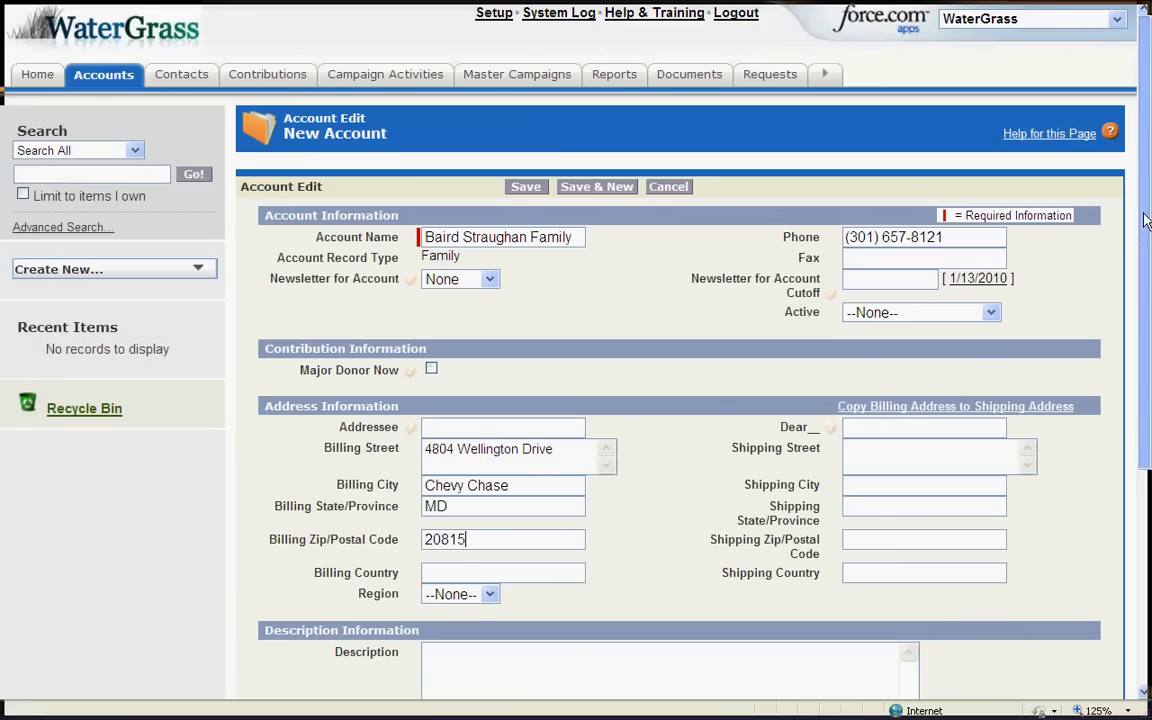
drag(1145, 220, 1145, 287)
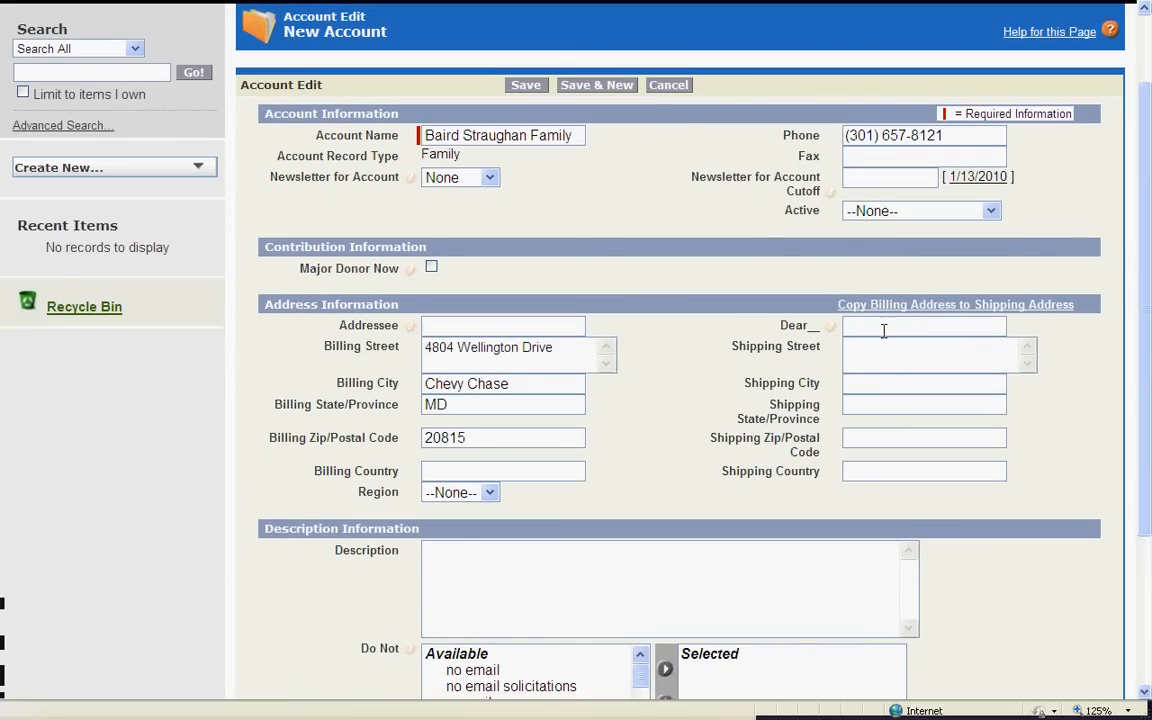
Set the account's Dear salutation to 'B'
click(882, 326)
text(B)
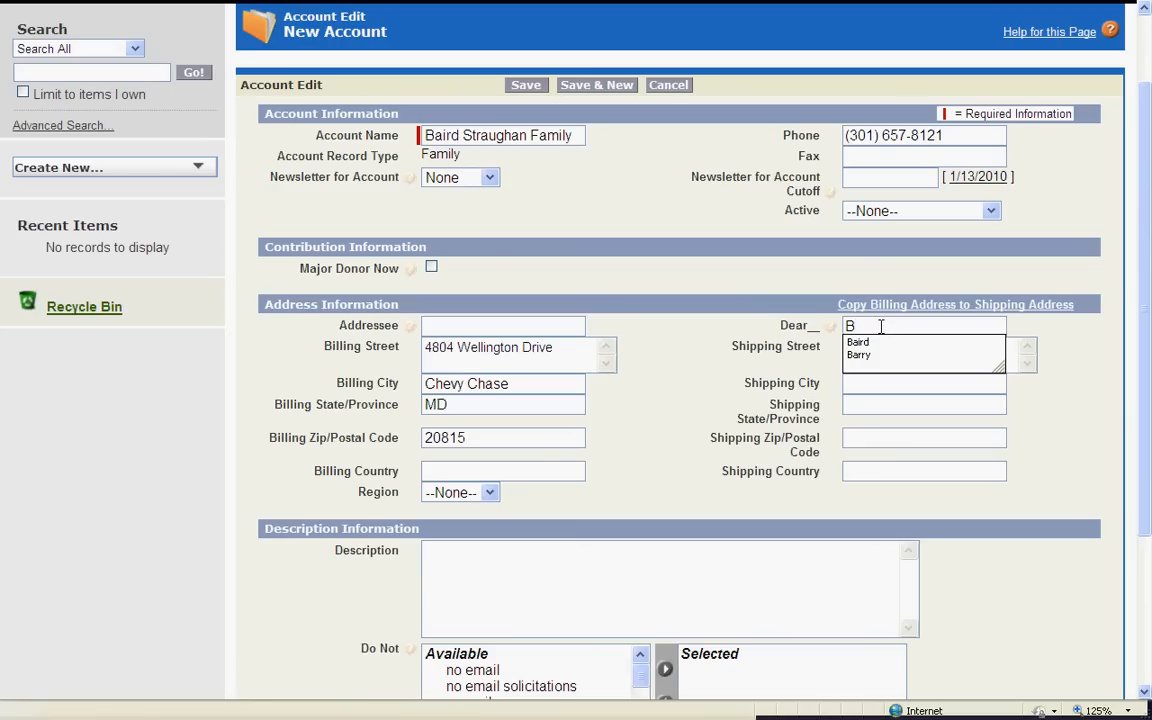
click(821, 370)
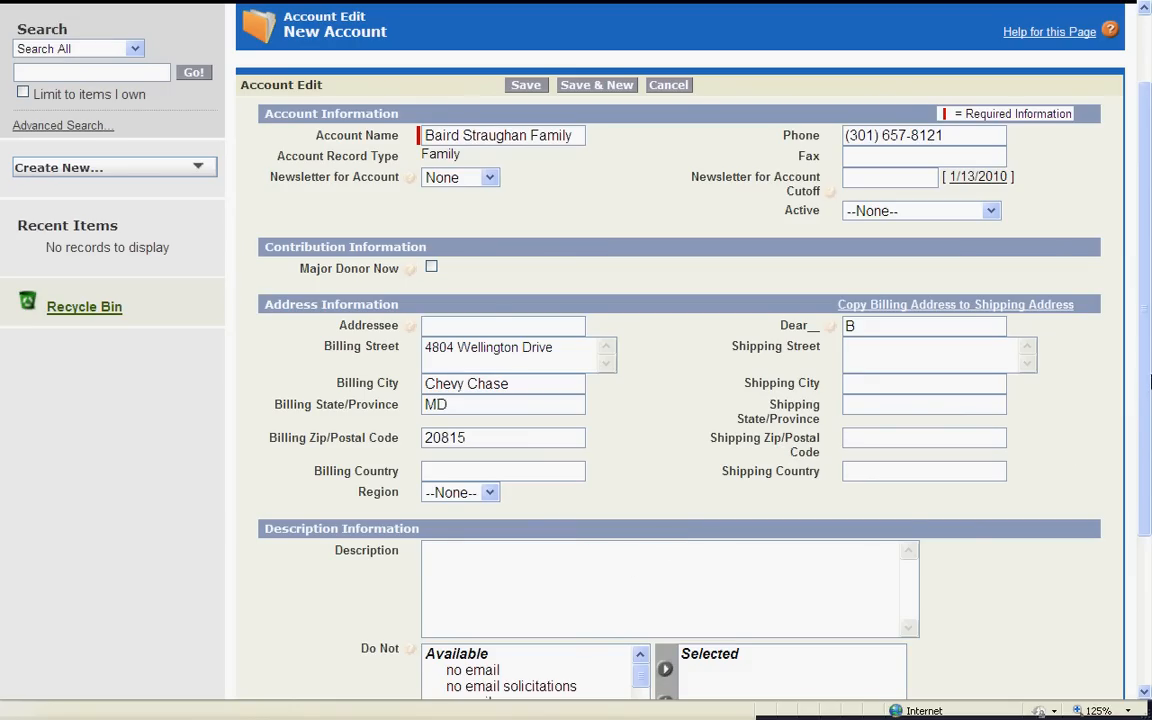
Add 'no phone solicitations' to the Do Not restrictions and save the account
scroll(1148, 380, down, 3)
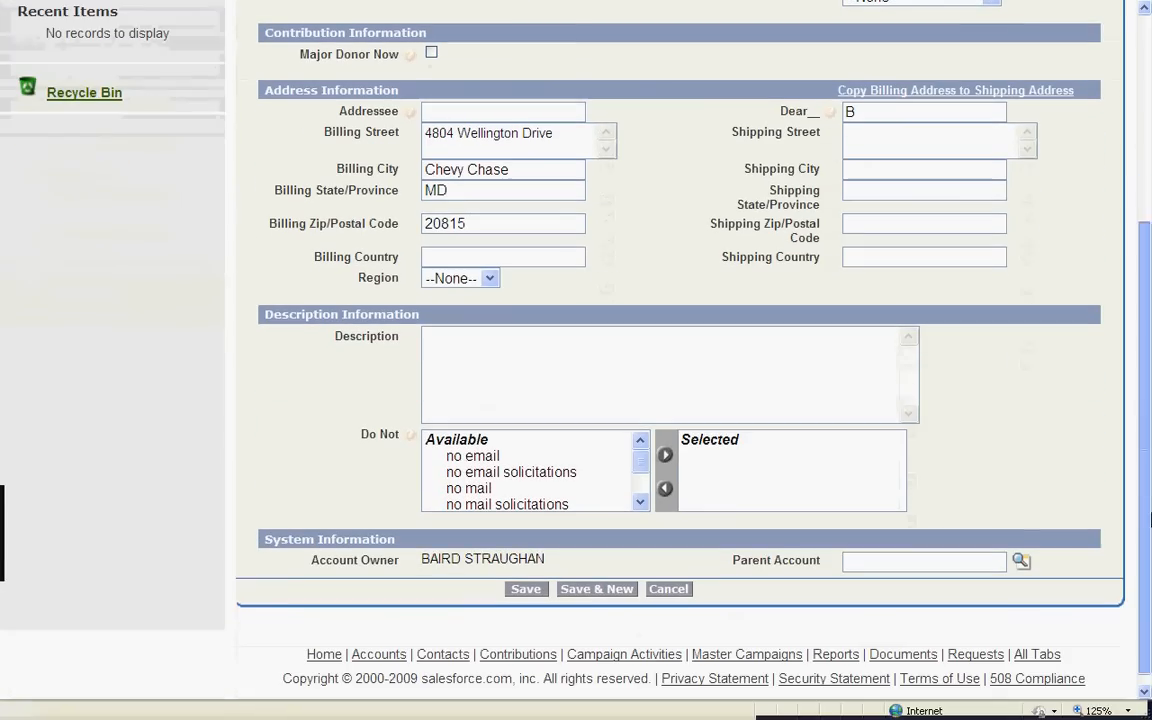
scroll(645, 485, down, 2)
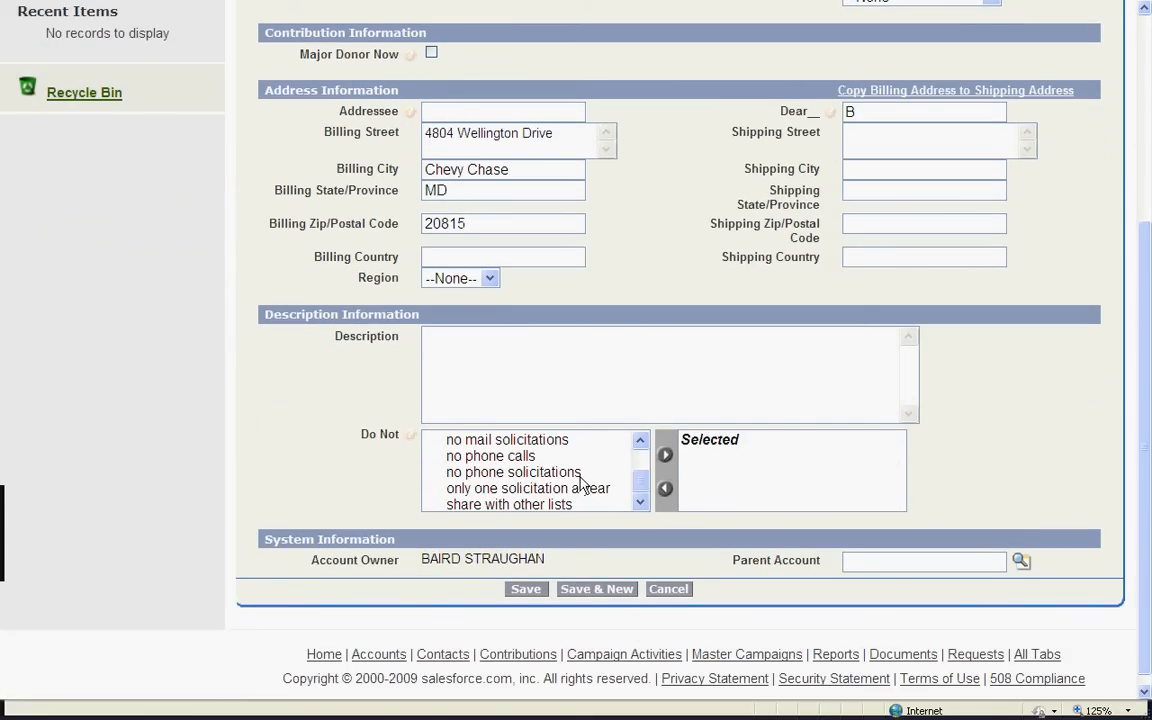
click(557, 474)
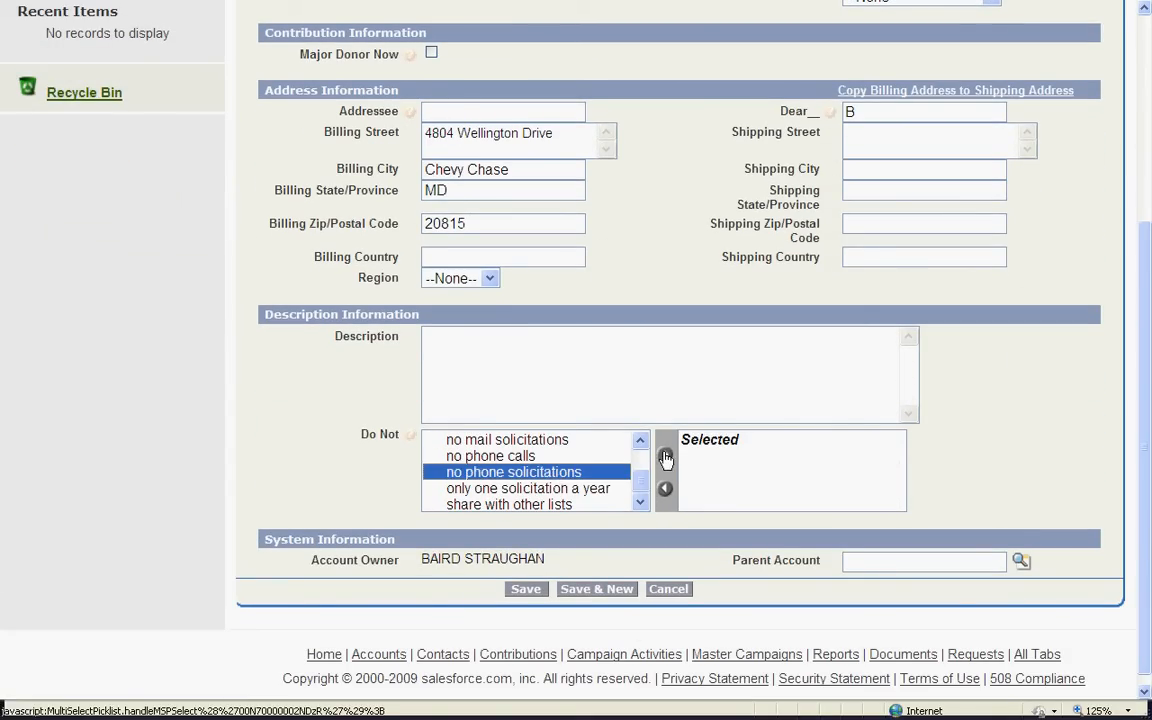
click(665, 455)
click(527, 590)
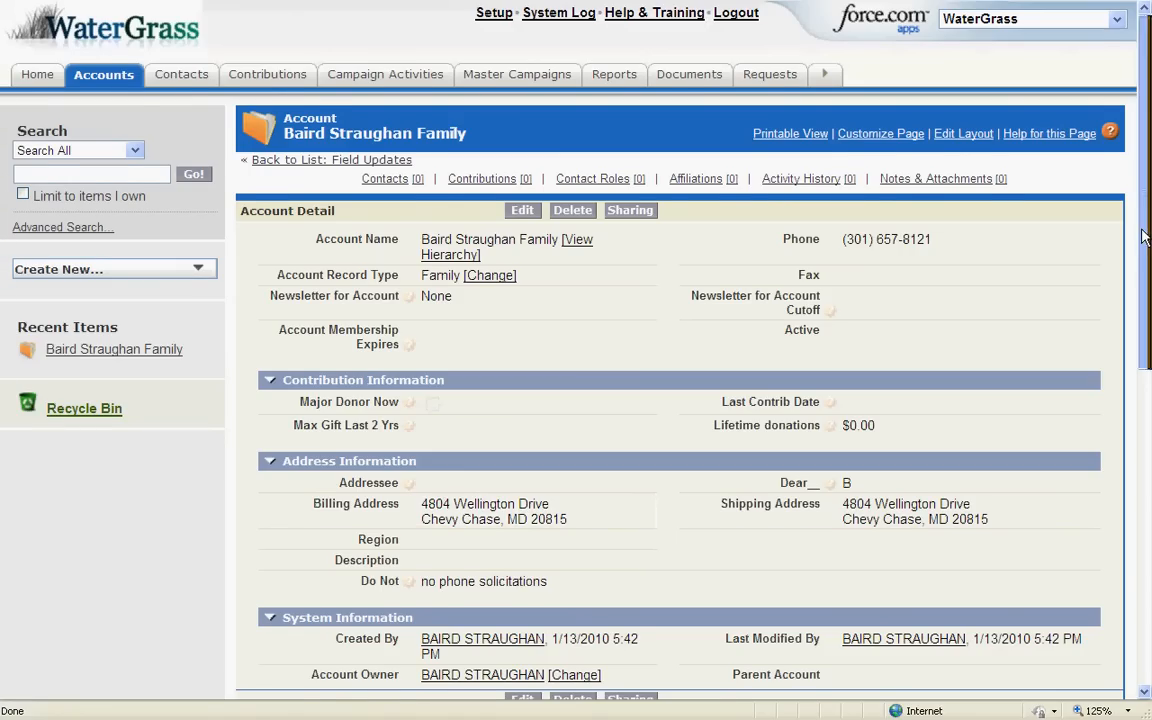
Scroll the saved account's detail page to its Contacts list and start a new contact
drag(1150, 240, 1140, 415)
click(538, 402)
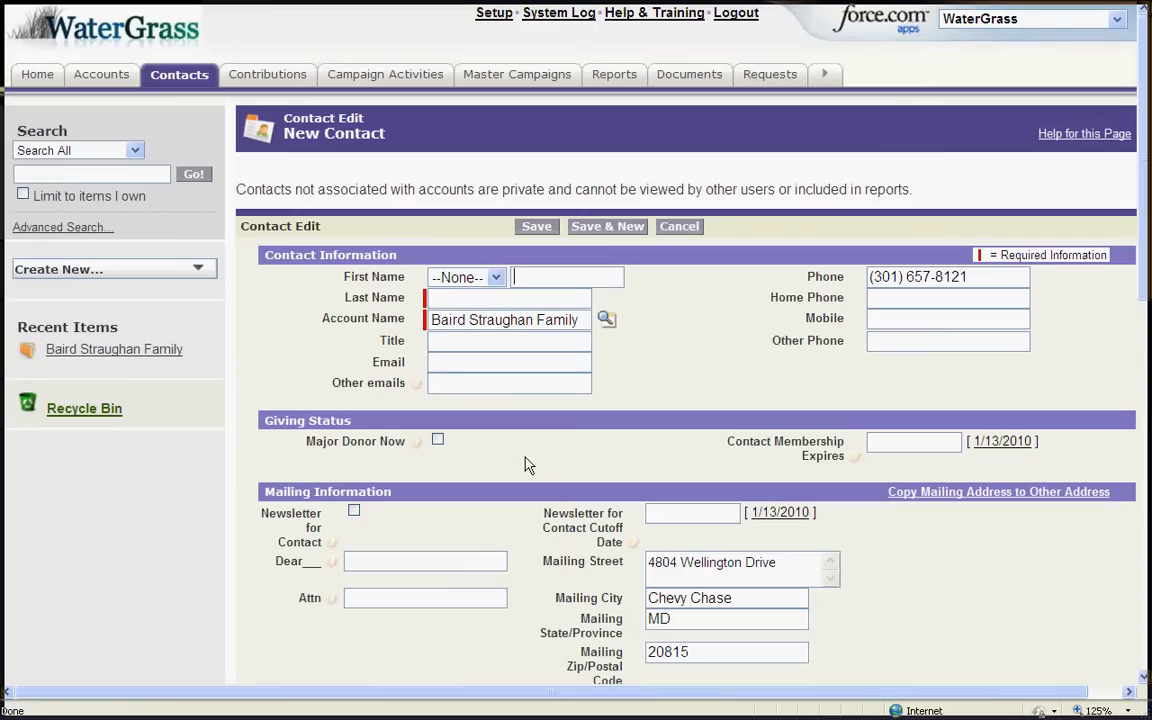
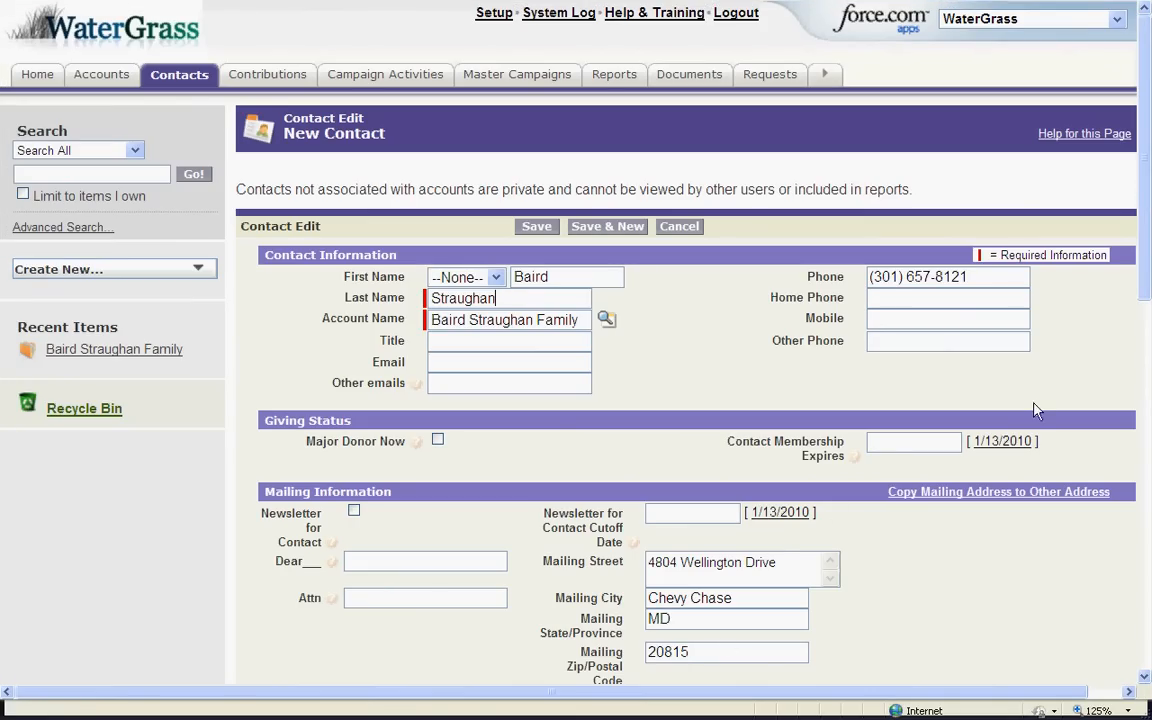
Enter the contact's first and last name on the New Contact form
scroll(1146, 278, down, 5)
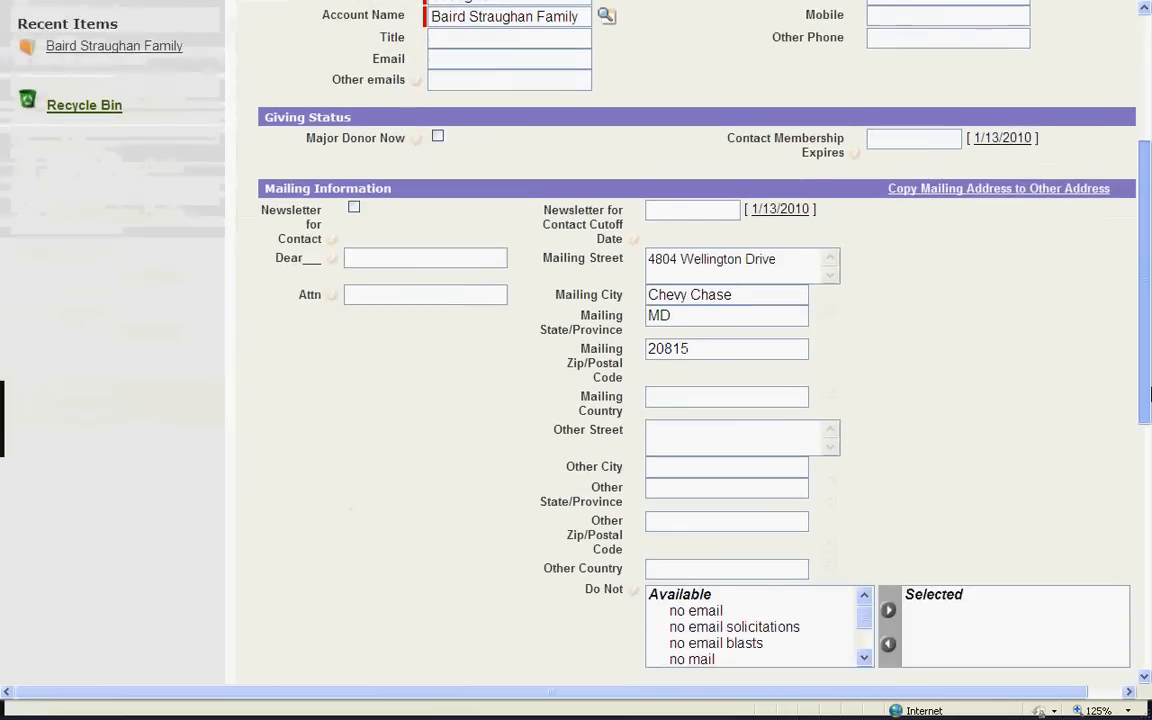
Add Invasive Species Removal as a volunteer interest, save the contact, and advance the slide show
scroll(1146, 278, down, 1)
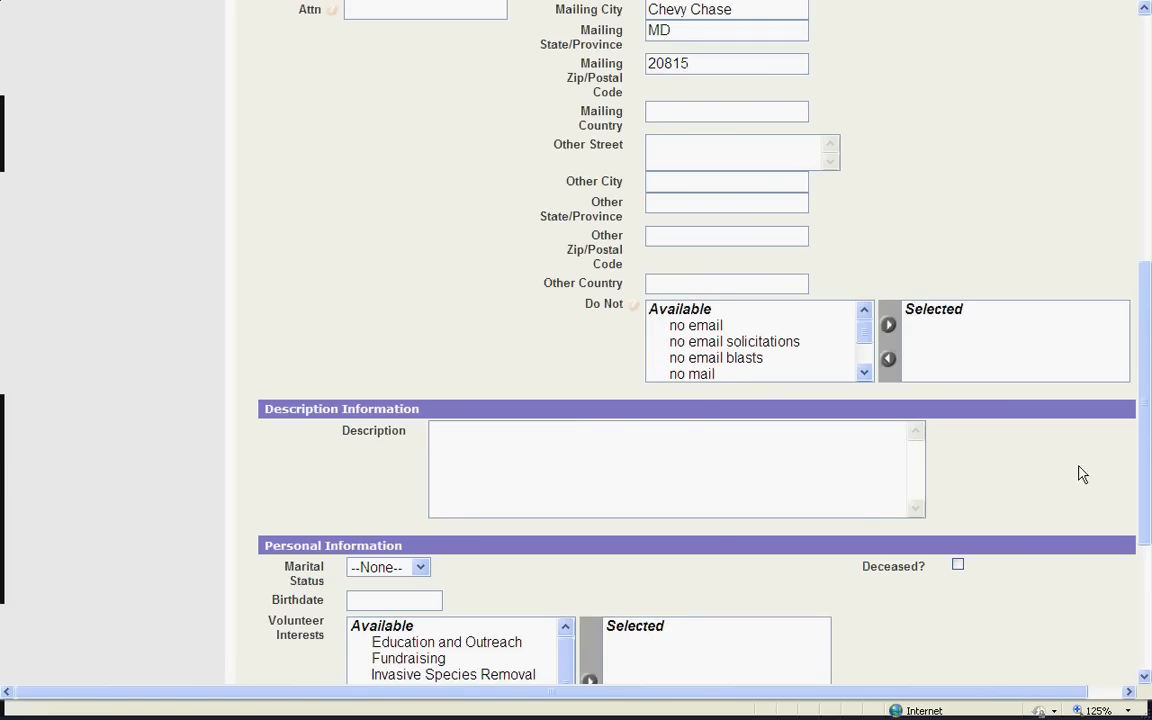
scroll(1030, 402, down, 3)
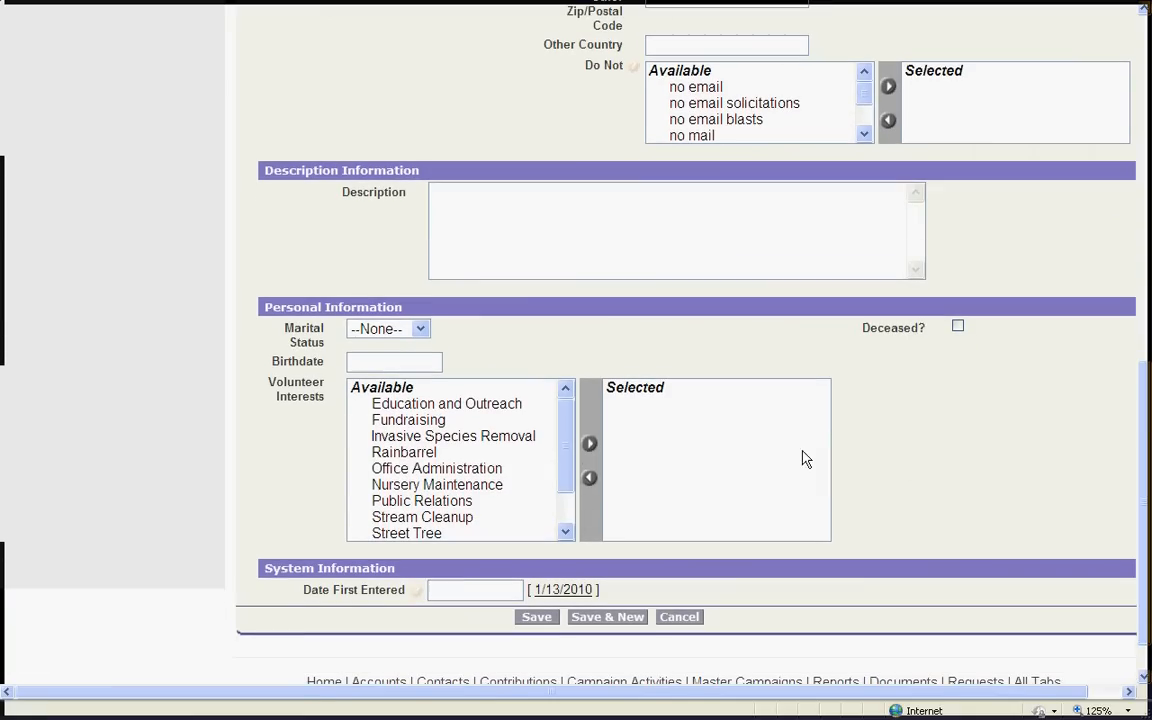
click(437, 438)
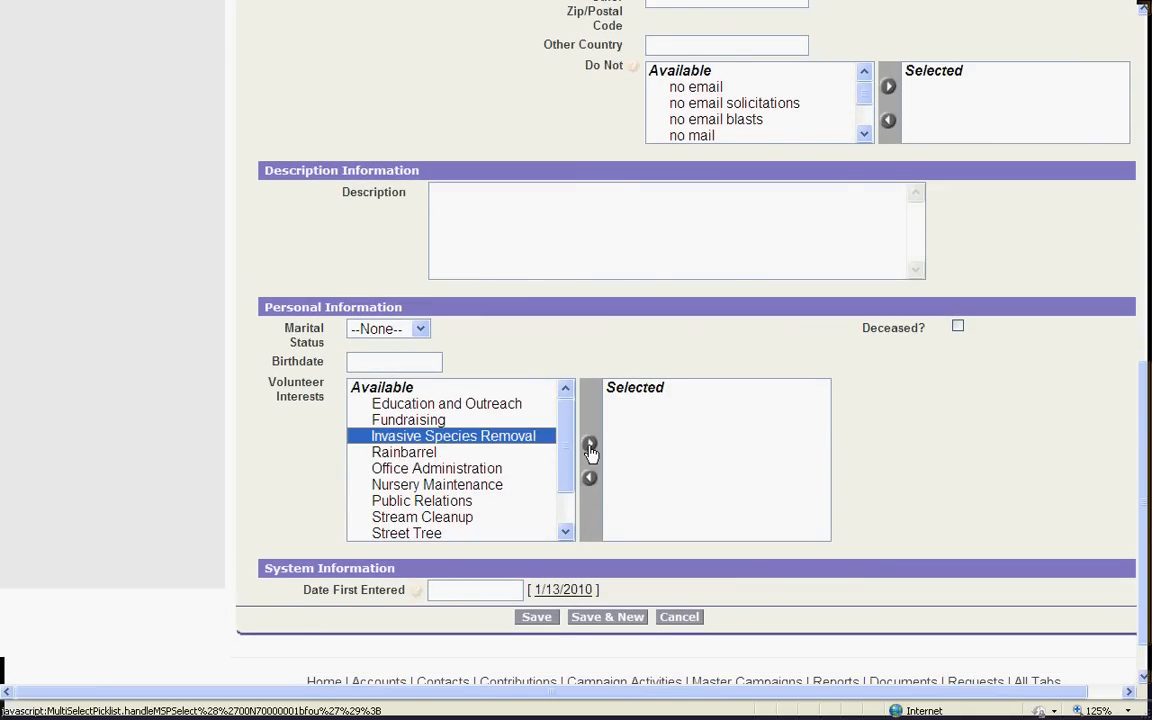
click(590, 446)
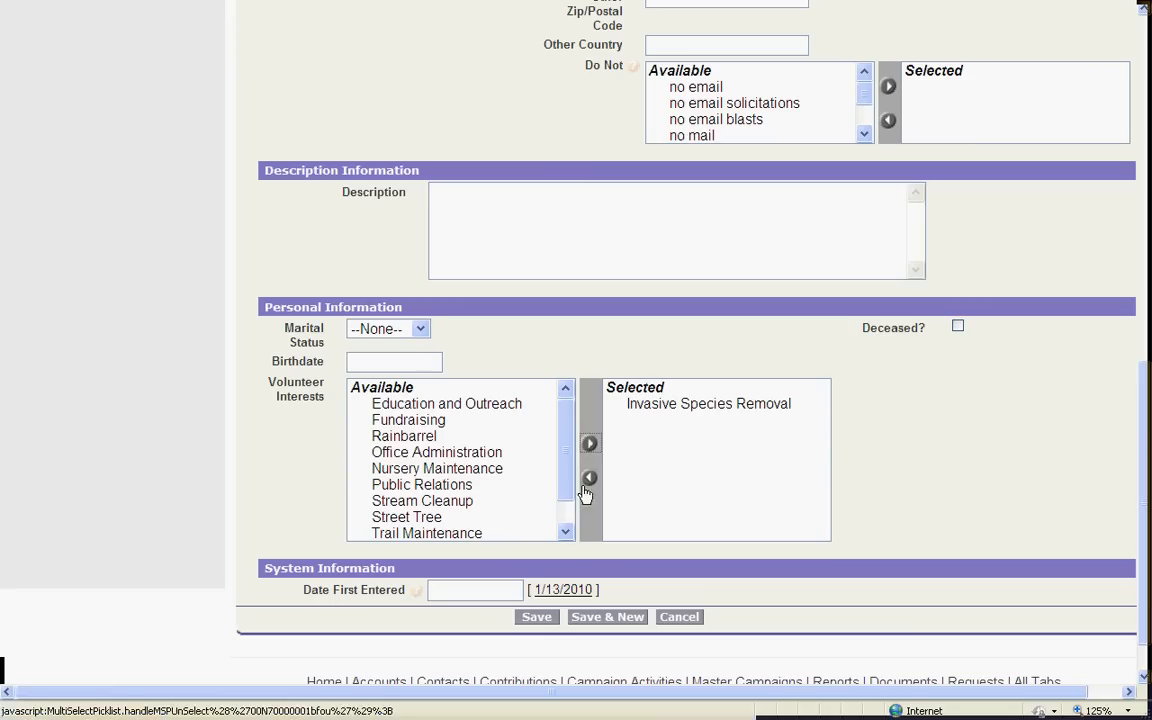
click(545, 618)
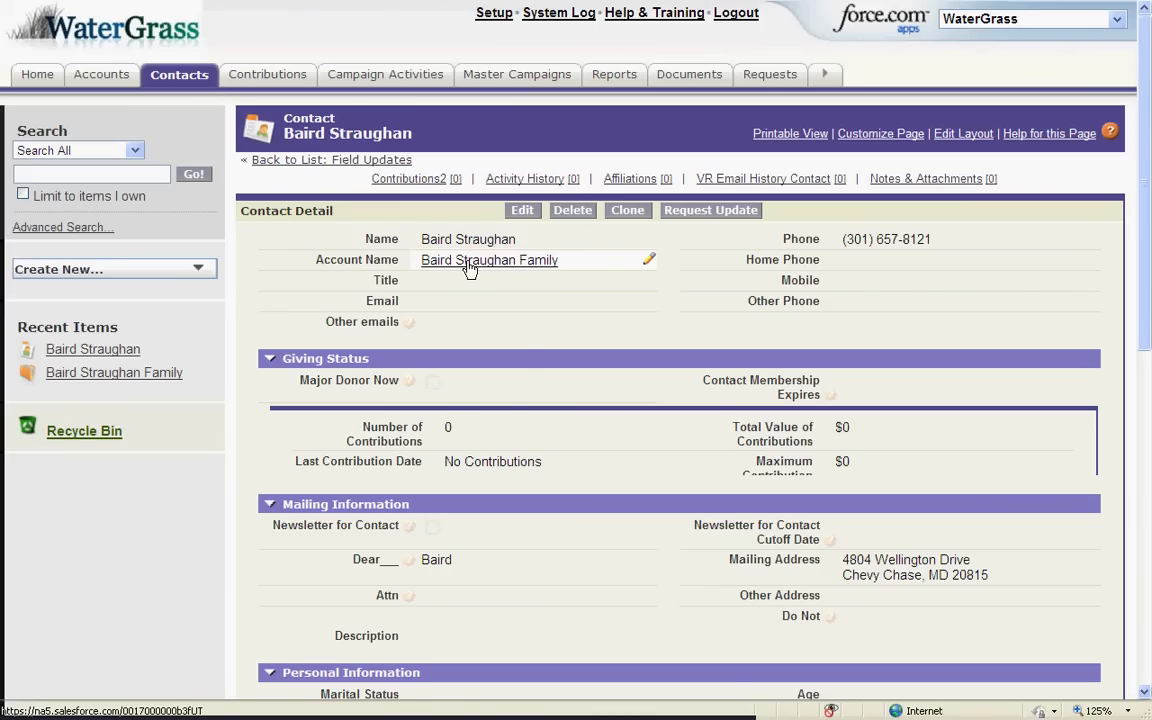
key(alt+Tab)
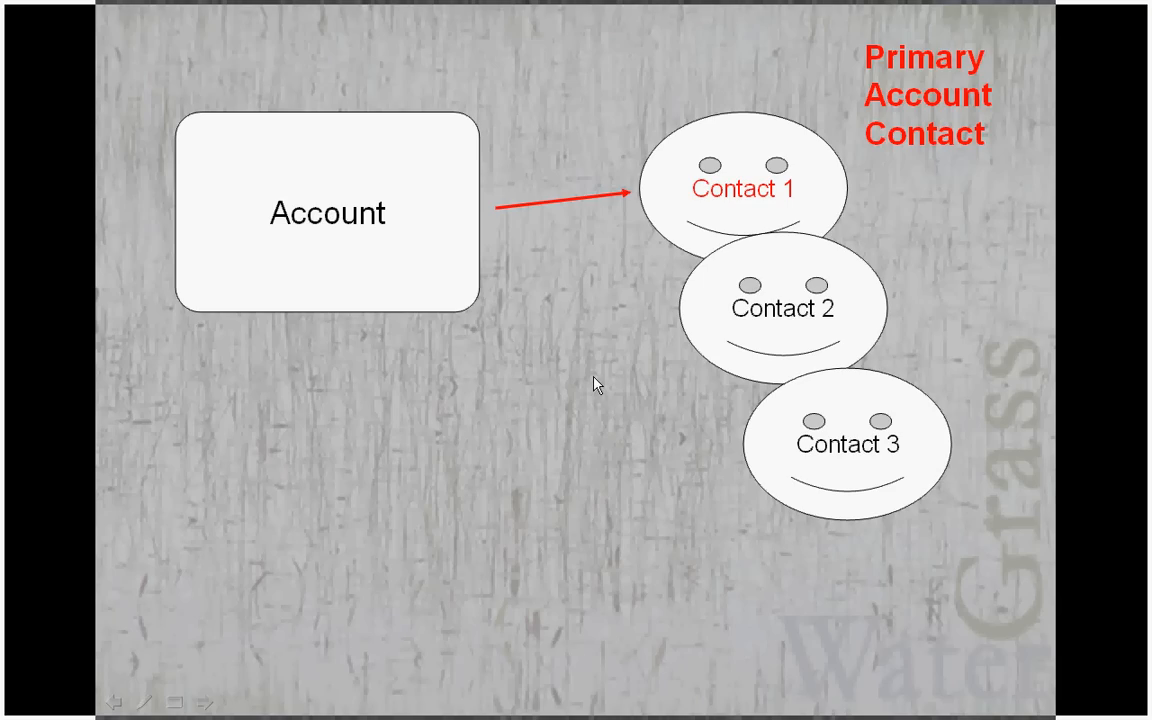
click(595, 385)
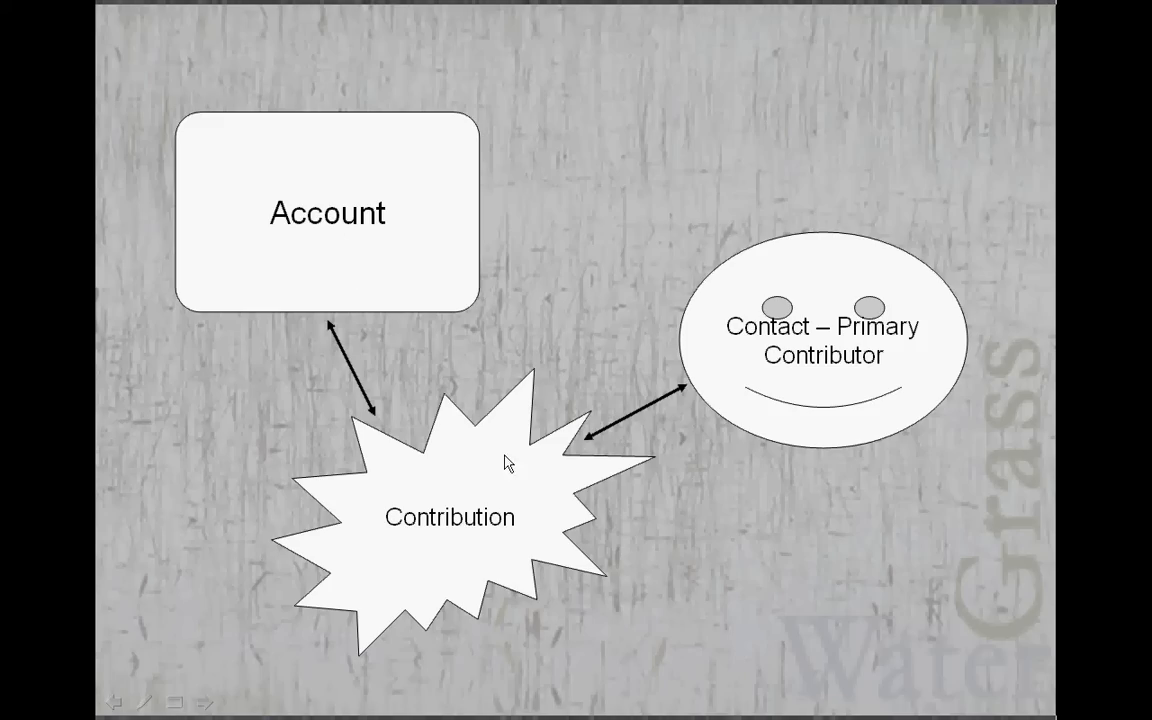
Show the slide adding the Campaign link to Contribution, then return to the contact record
click(759, 381)
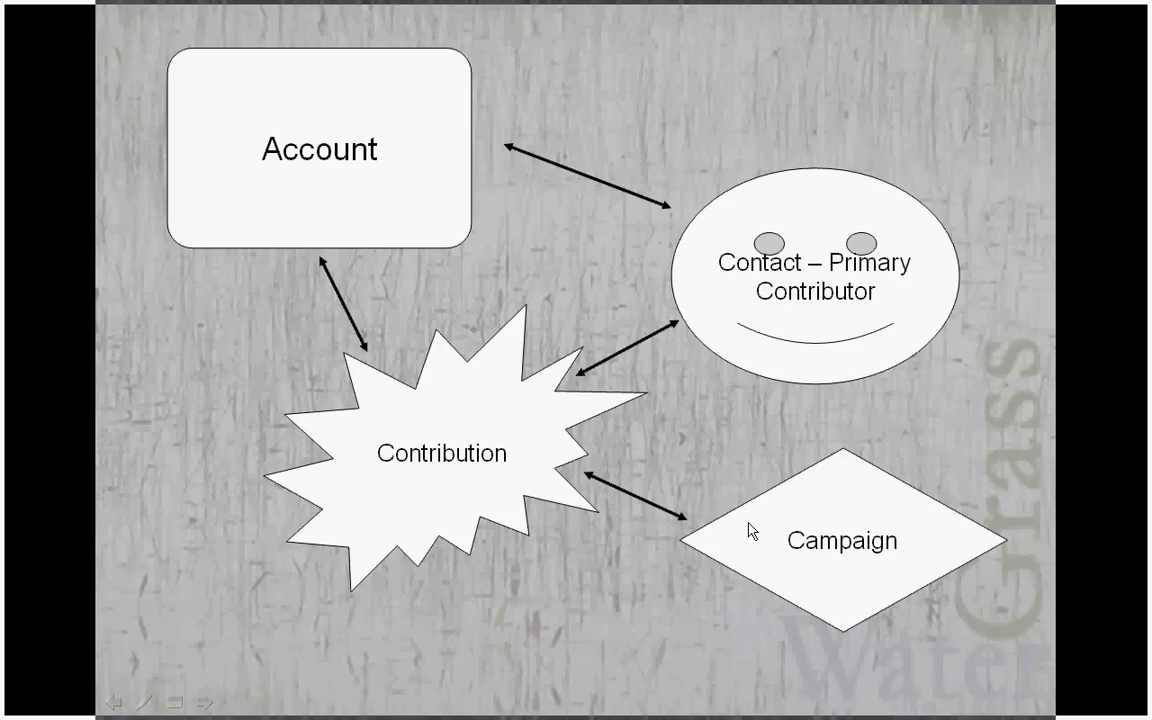
key(alt+Tab)
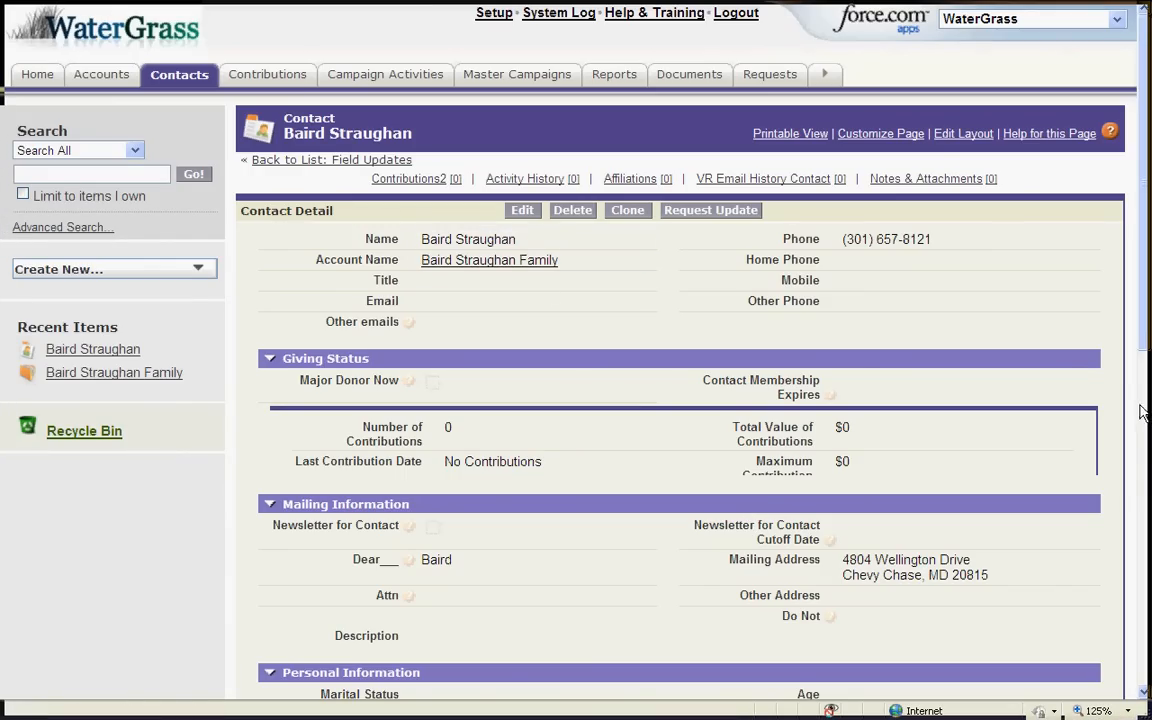
Scroll to the contact's Contributions2 list and start a new contribution
scroll(1110, 395, down, 5)
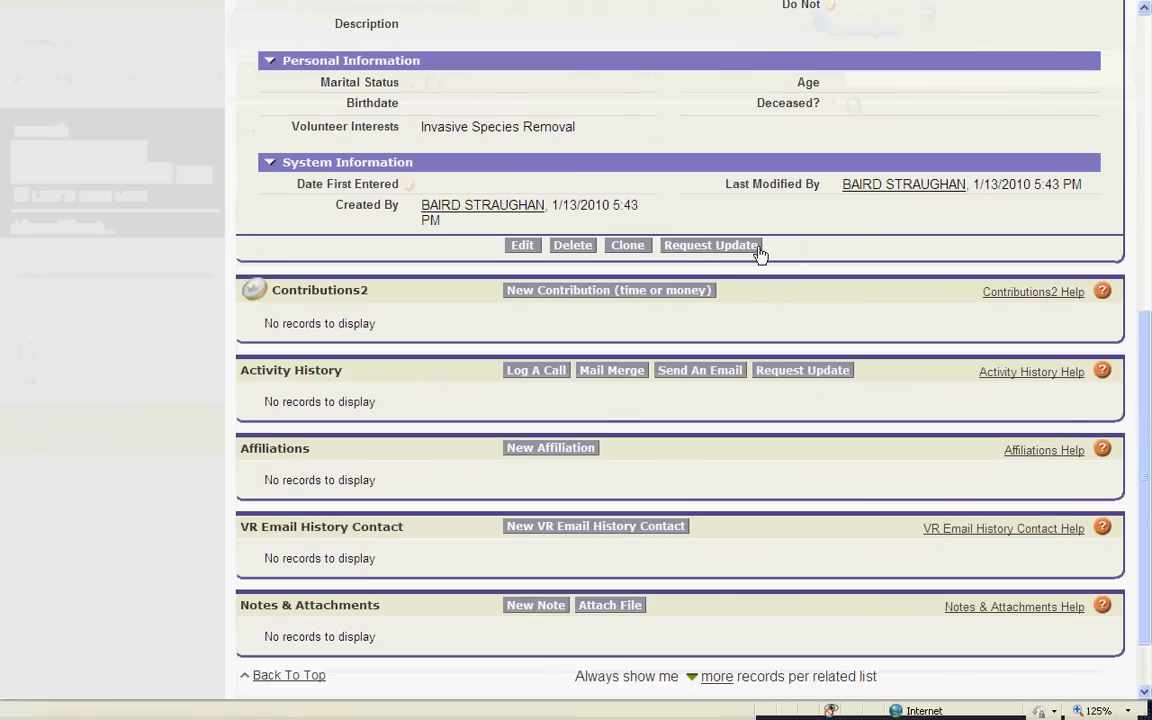
click(573, 292)
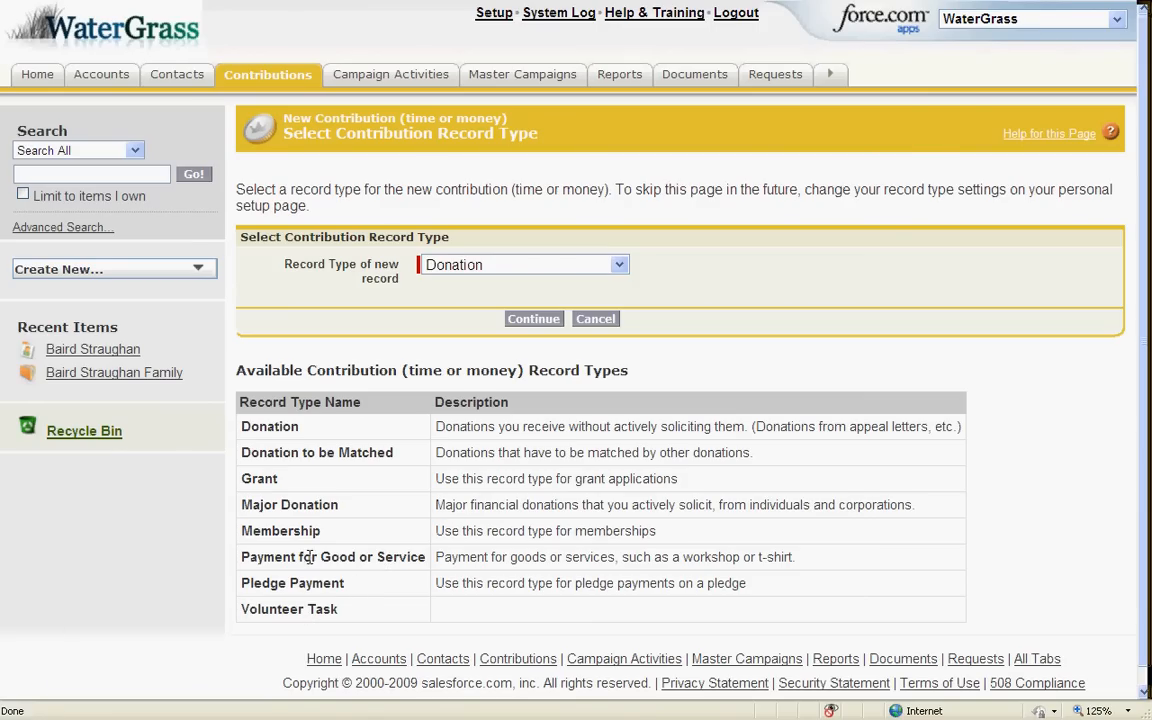
Choose Membership as the record type for the new contribution
click(620, 265)
click(555, 346)
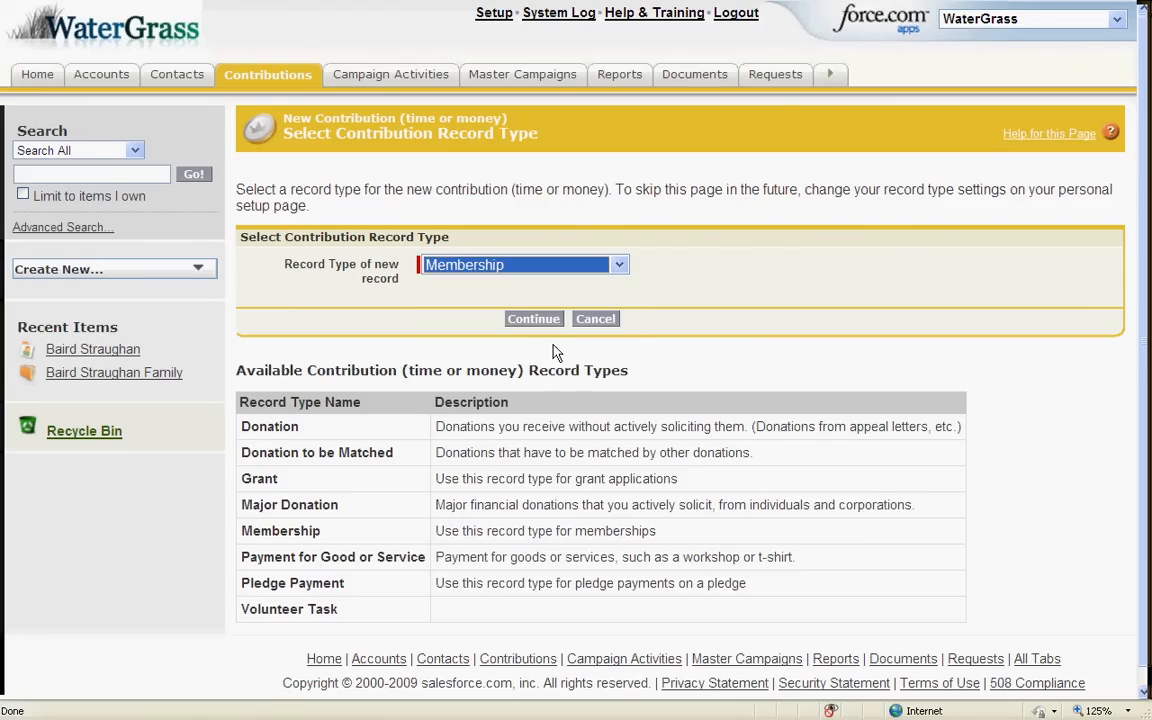
click(551, 321)
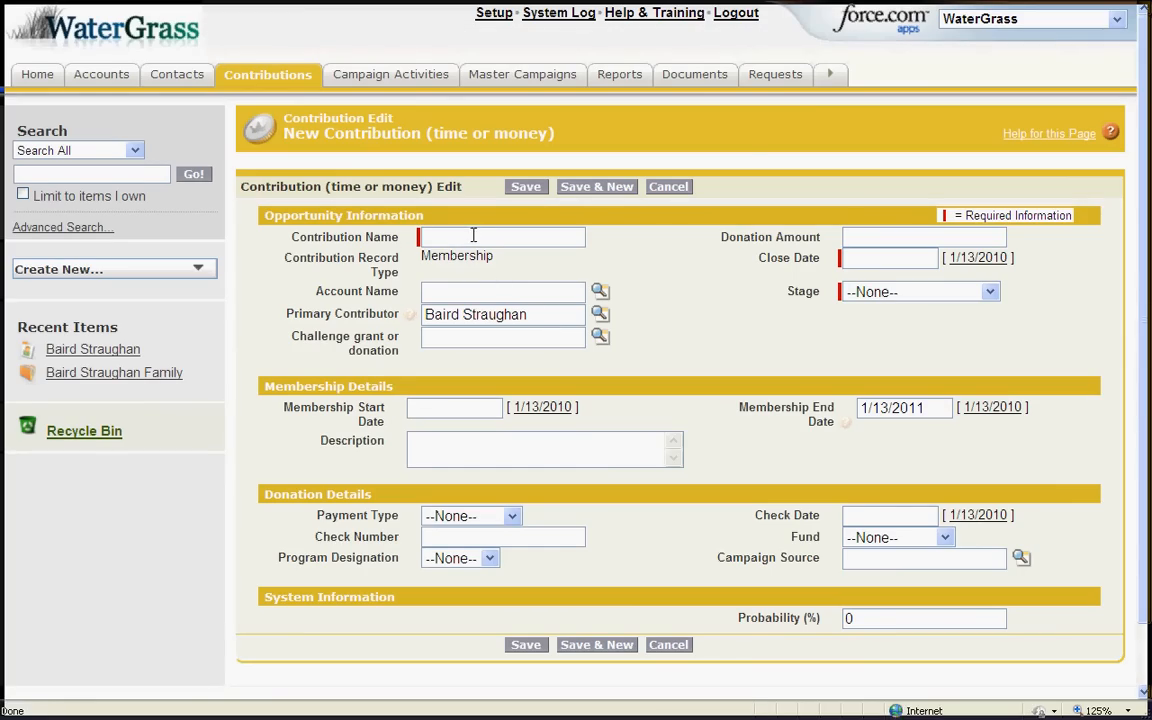
Link the family account, set amount 50, today's close date, stage Donation Received and membership start date
click(476, 291)
text(Baird)
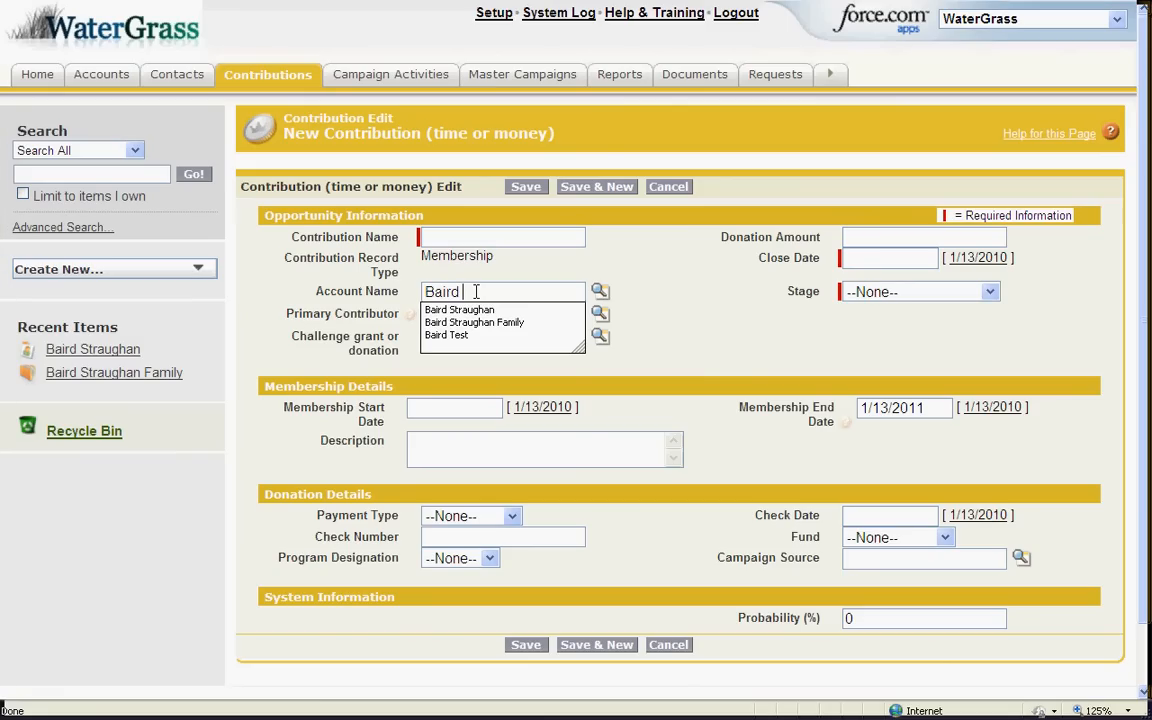
click(483, 322)
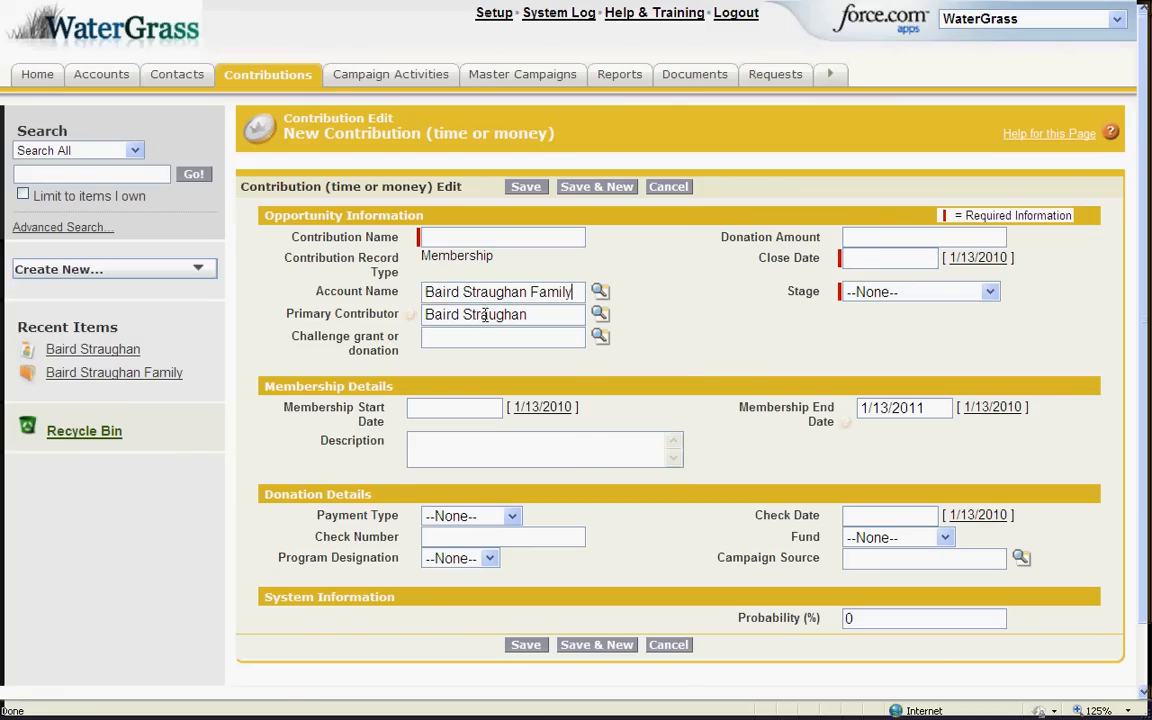
click(868, 238)
text(50)
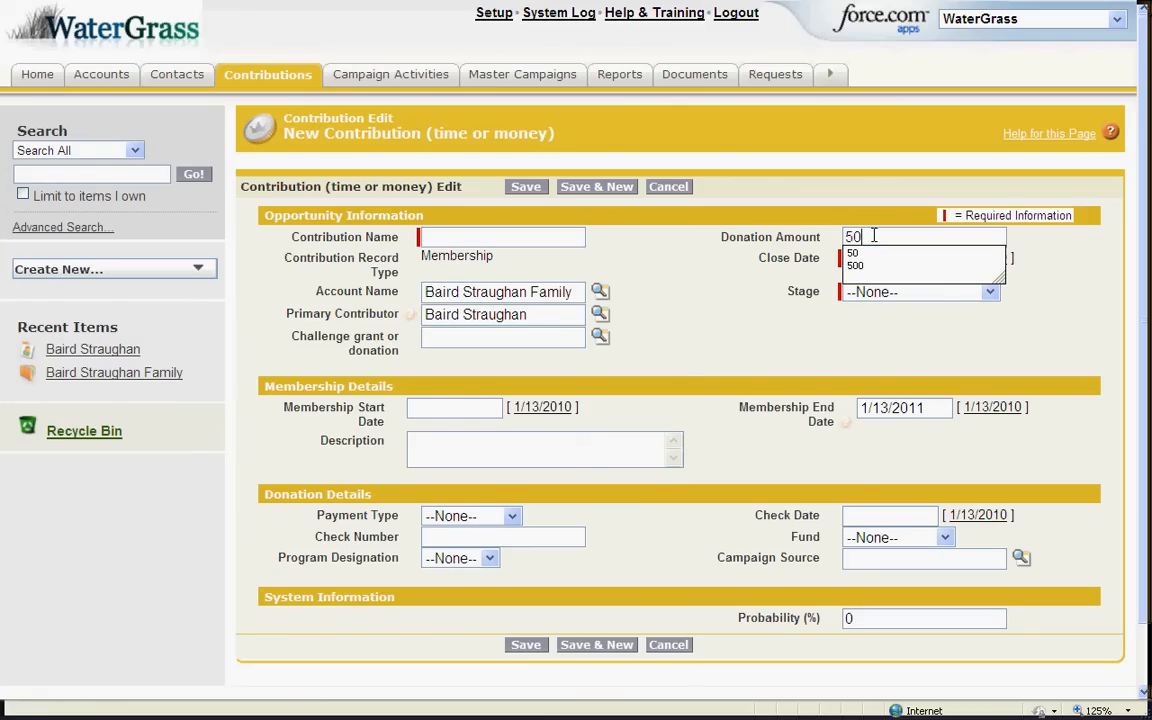
click(970, 259)
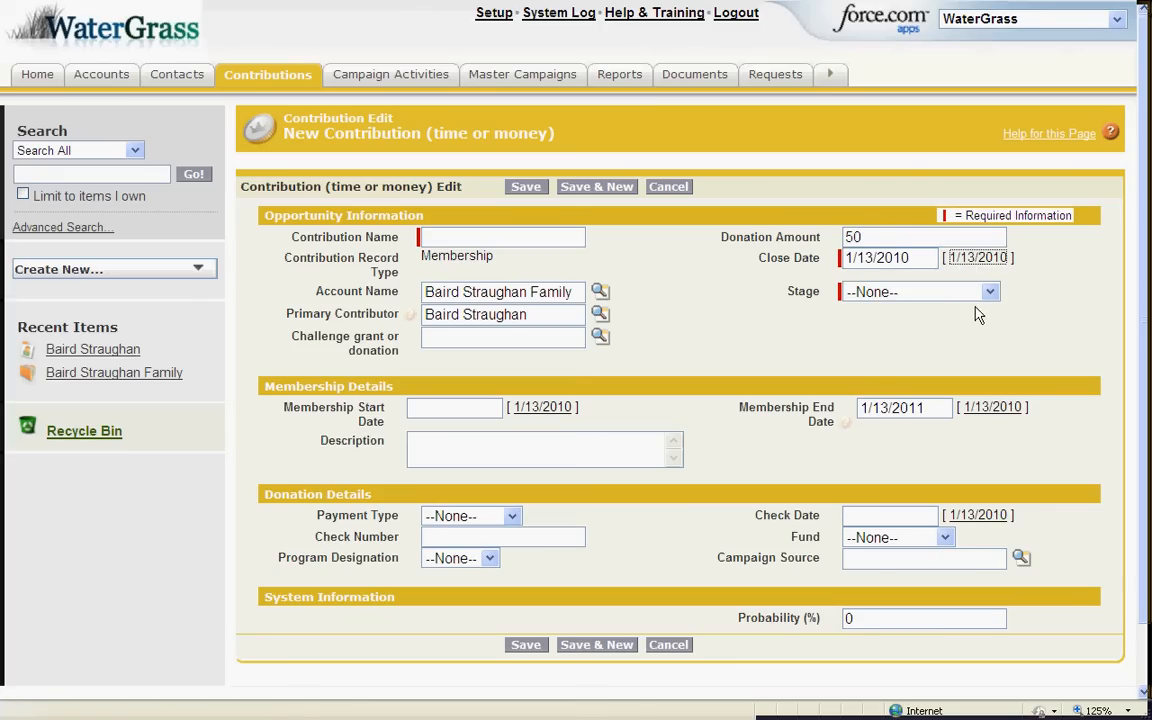
click(989, 293)
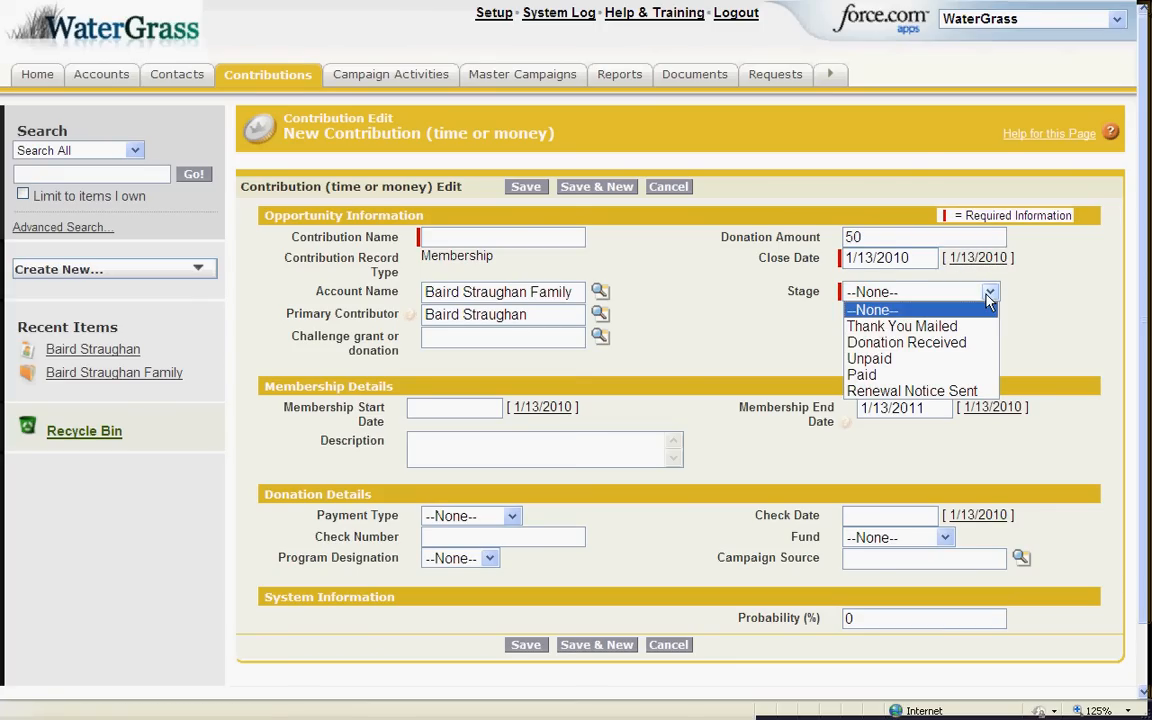
click(956, 343)
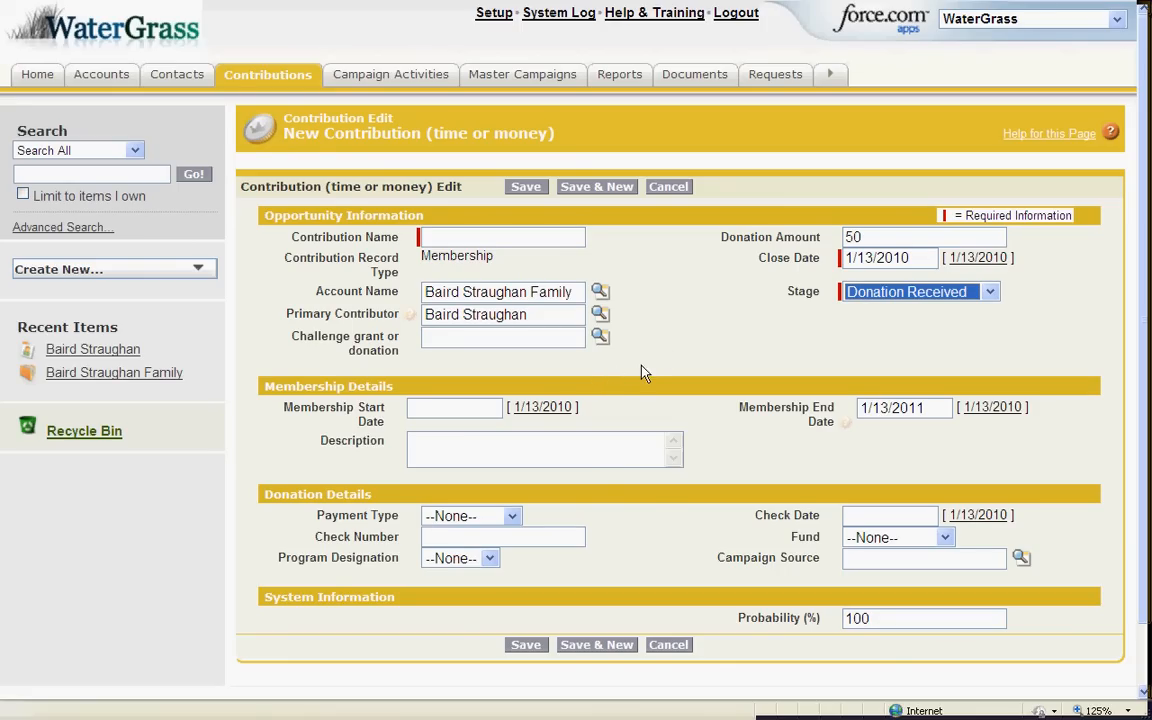
click(543, 410)
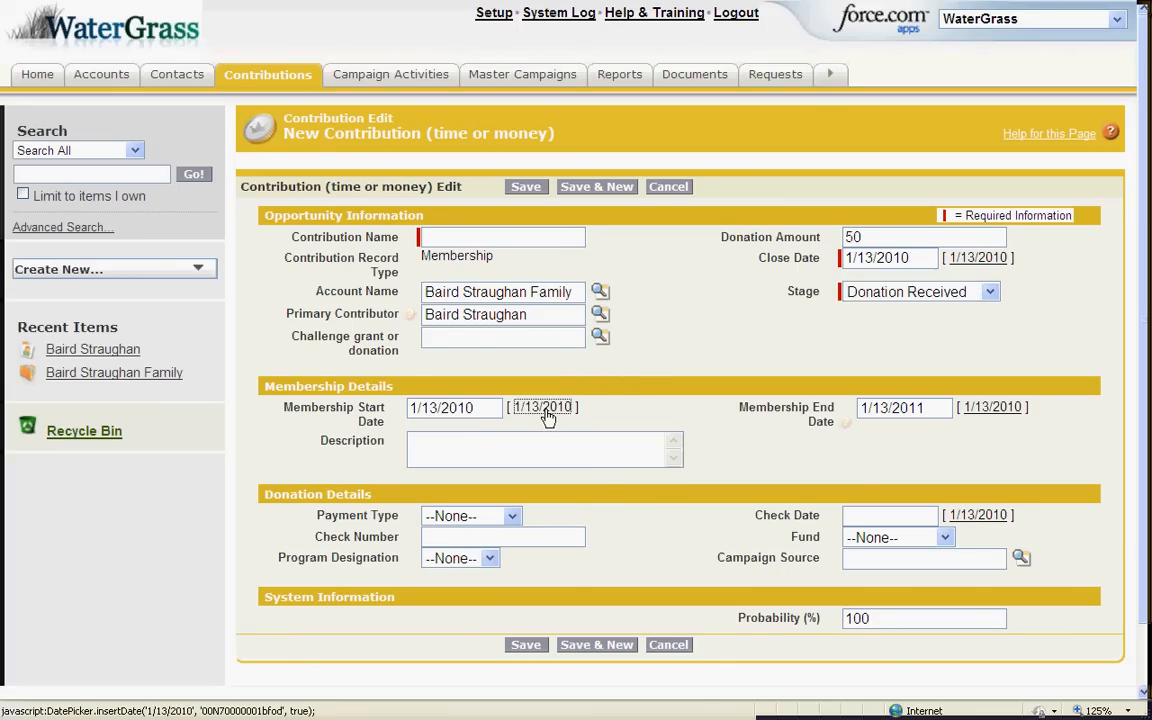
click(489, 238)
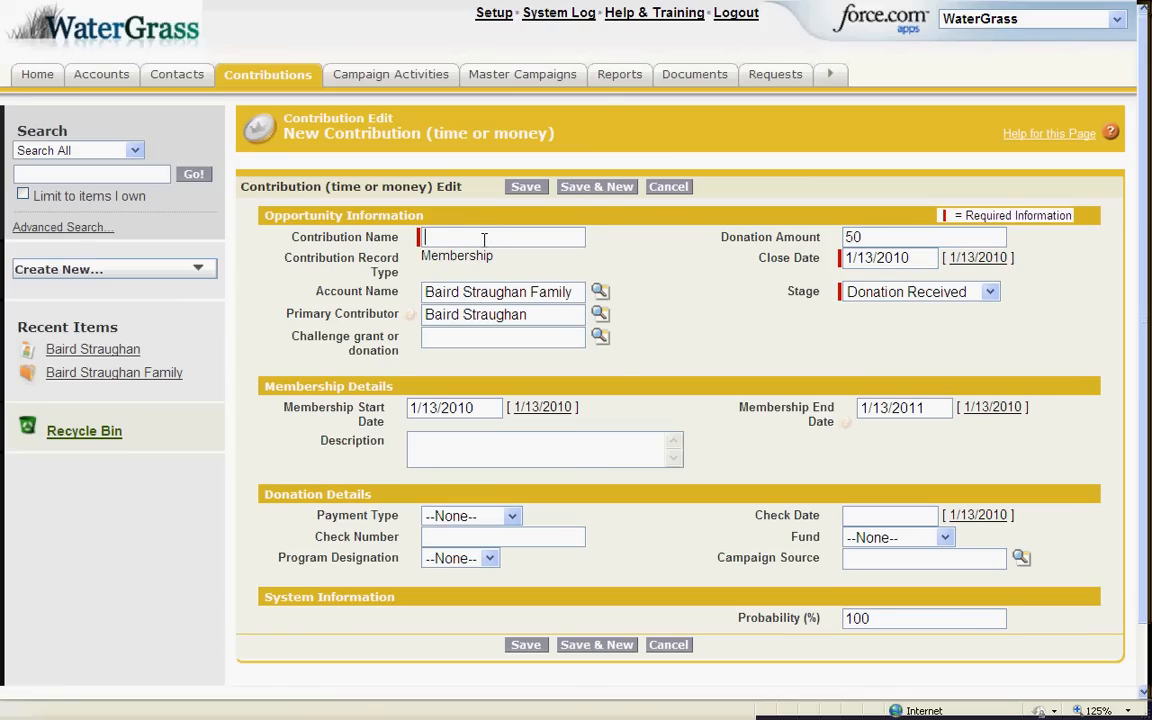
Name the contribution 'autofill', set Campaign Source to Mailing, and save it
text(autofill)
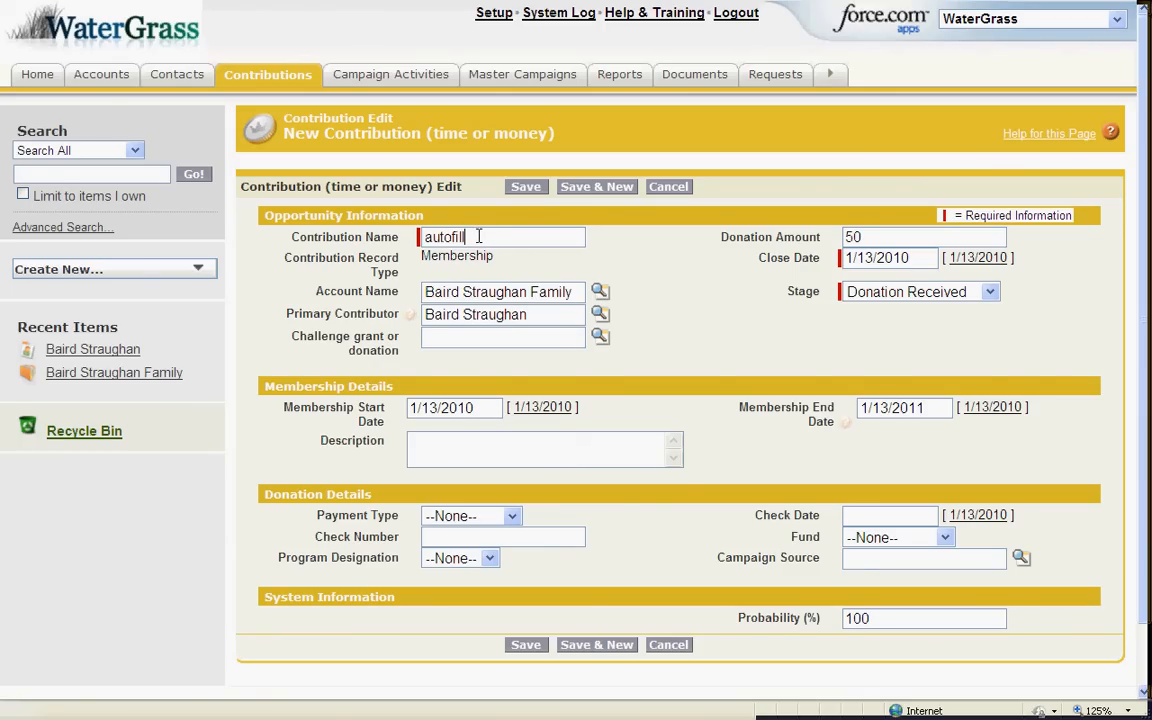
text(ll)
click(851, 558)
text(Mailing)
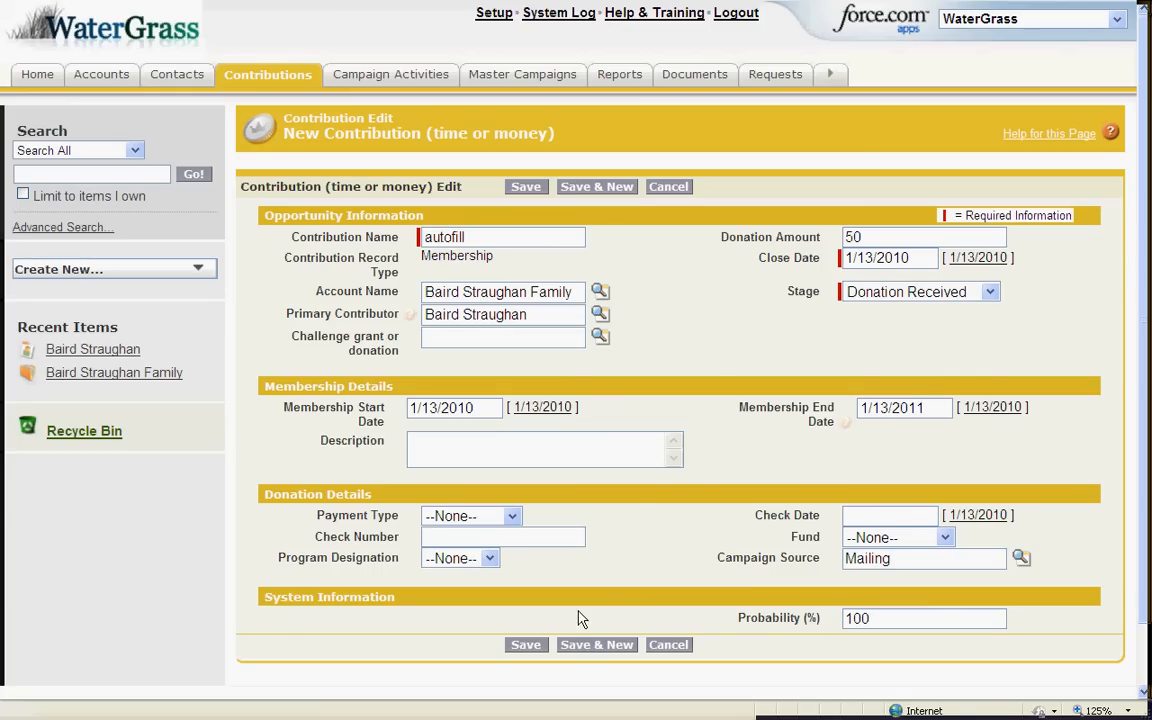
click(535, 645)
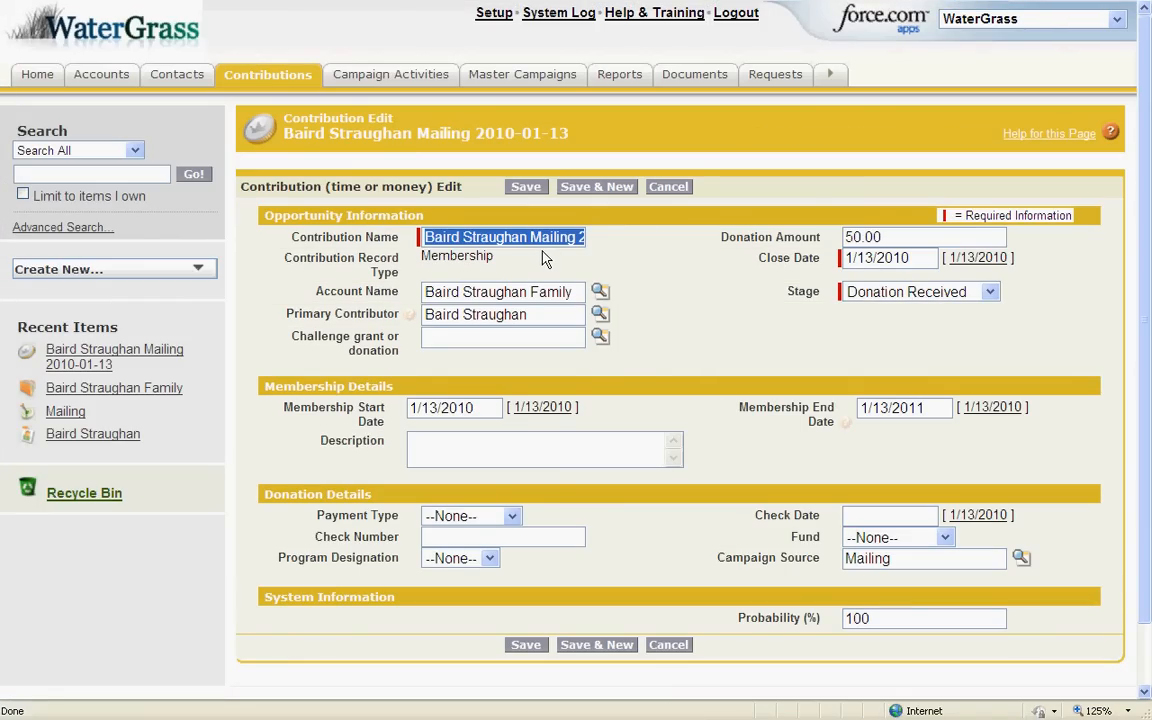
Restore 'autofill' as the contribution name and open the Account Name lookup search
text(autofill)
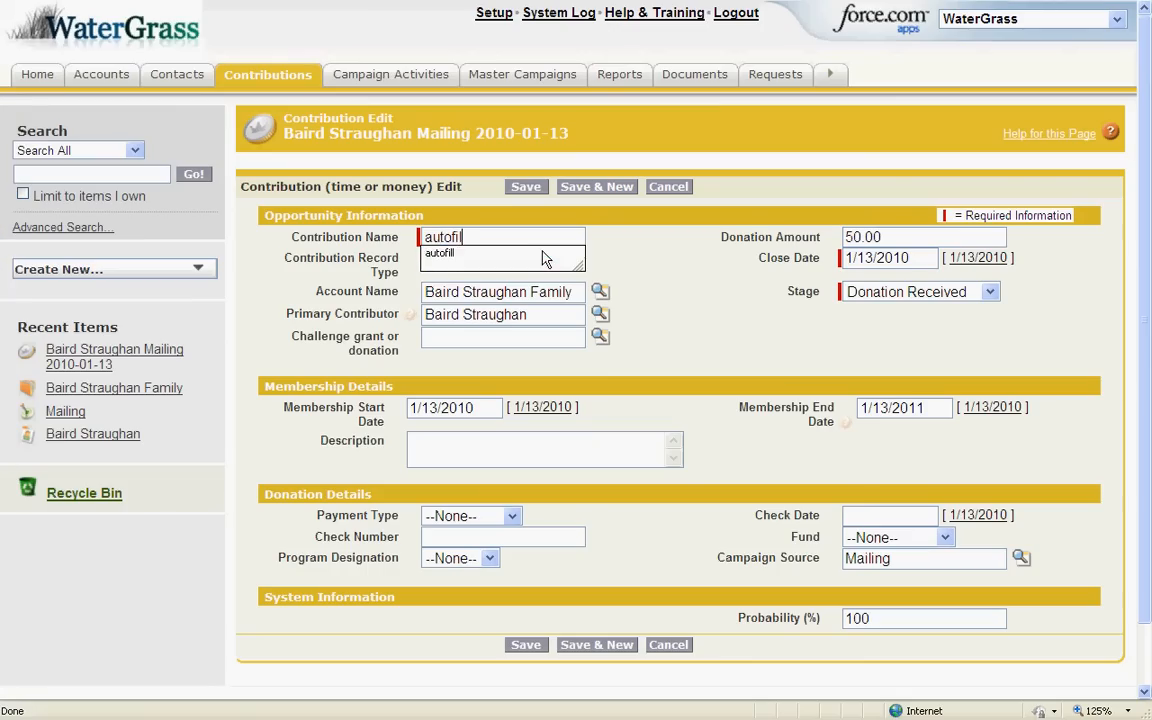
click(540, 257)
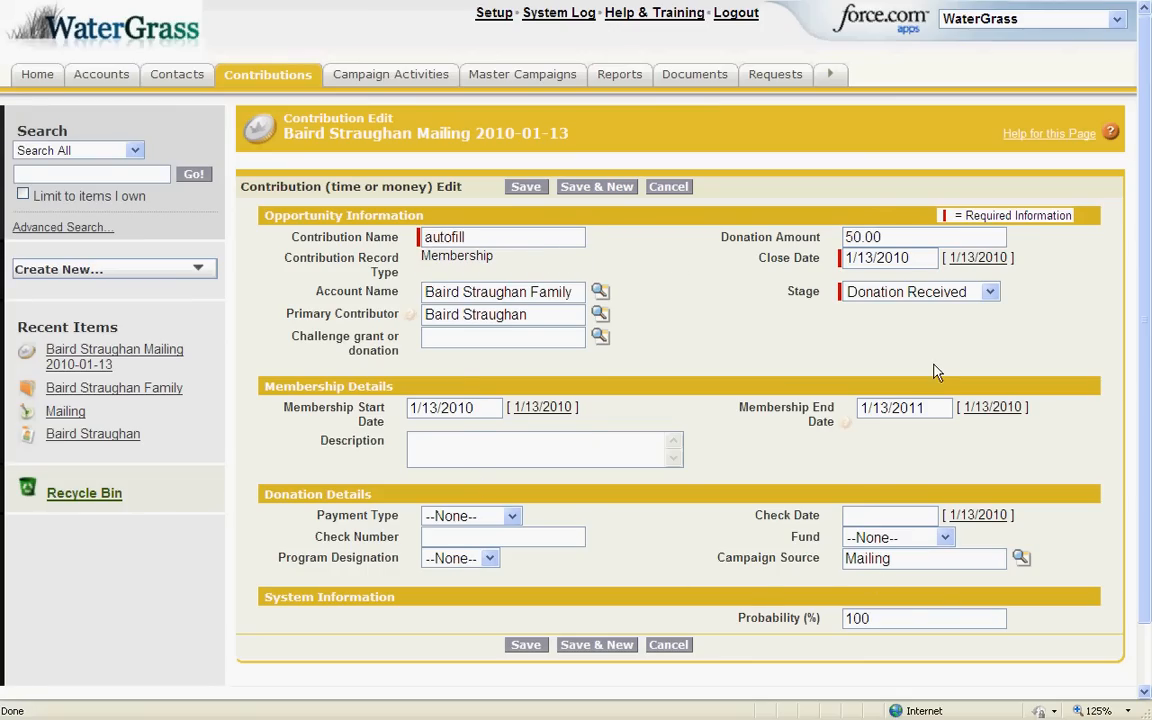
click(602, 299)
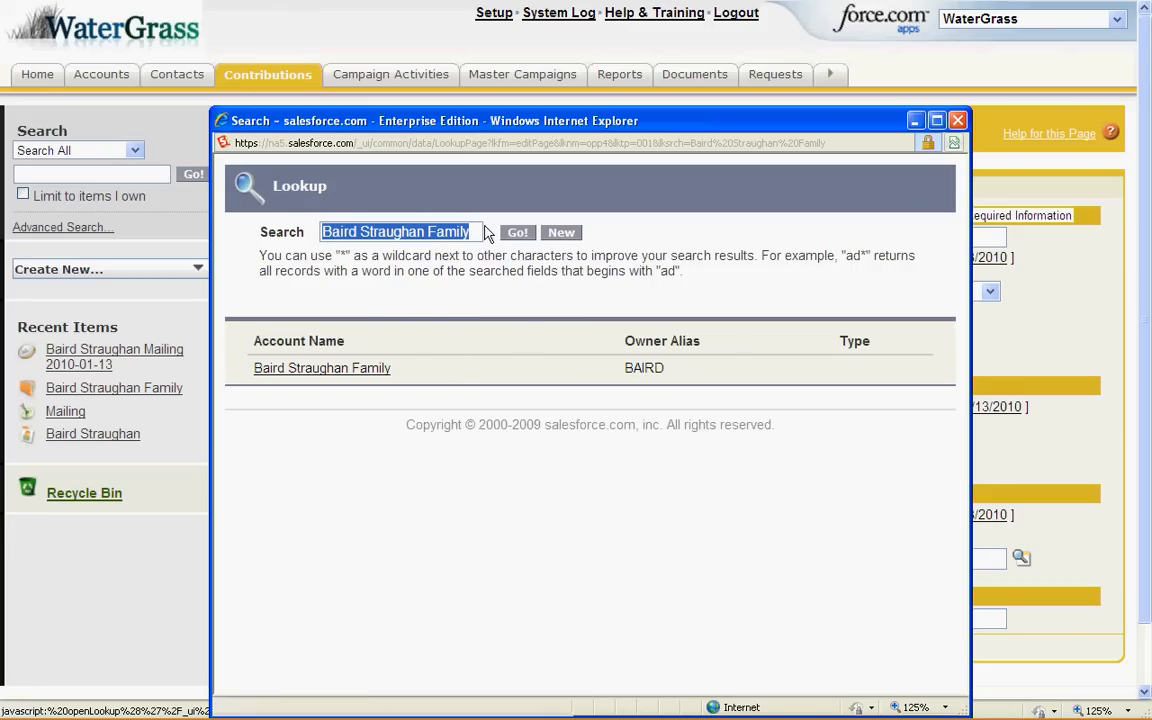
Change the contribution's account lookup to the other demo family's account
drag(428, 232, 233, 247)
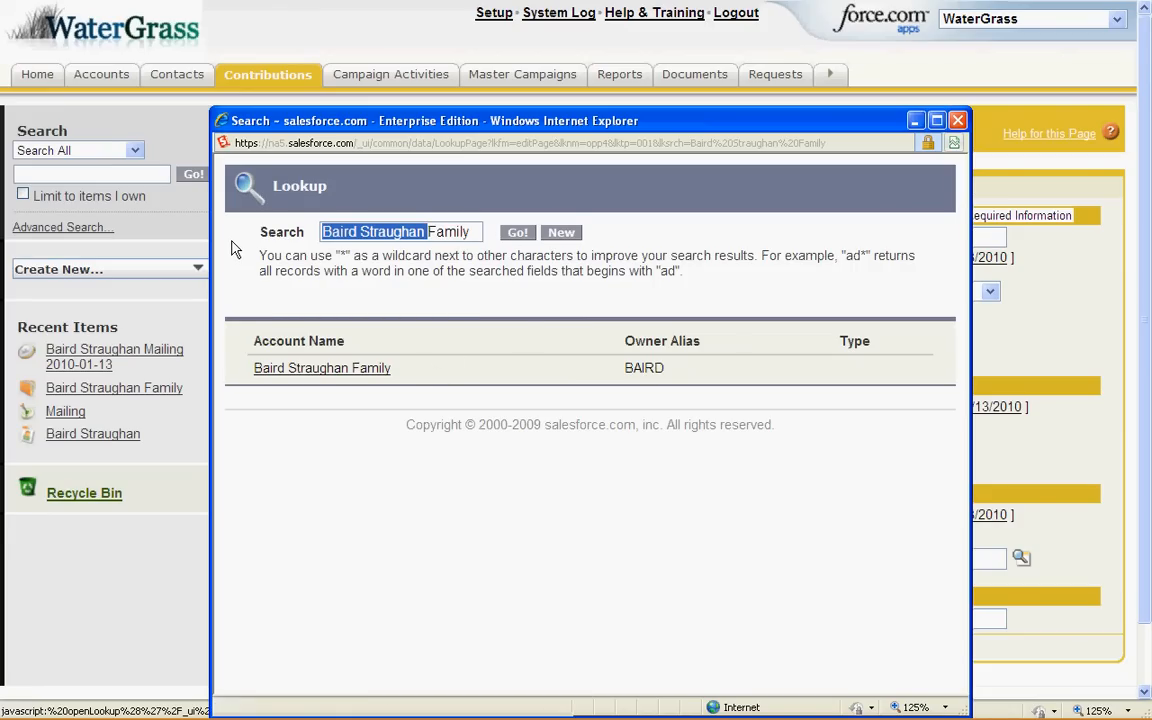
key(BackSpace)
key(Delete)
key(Delete)
key(Delete)
key(Delete)
key(Delete)
key(Delete)
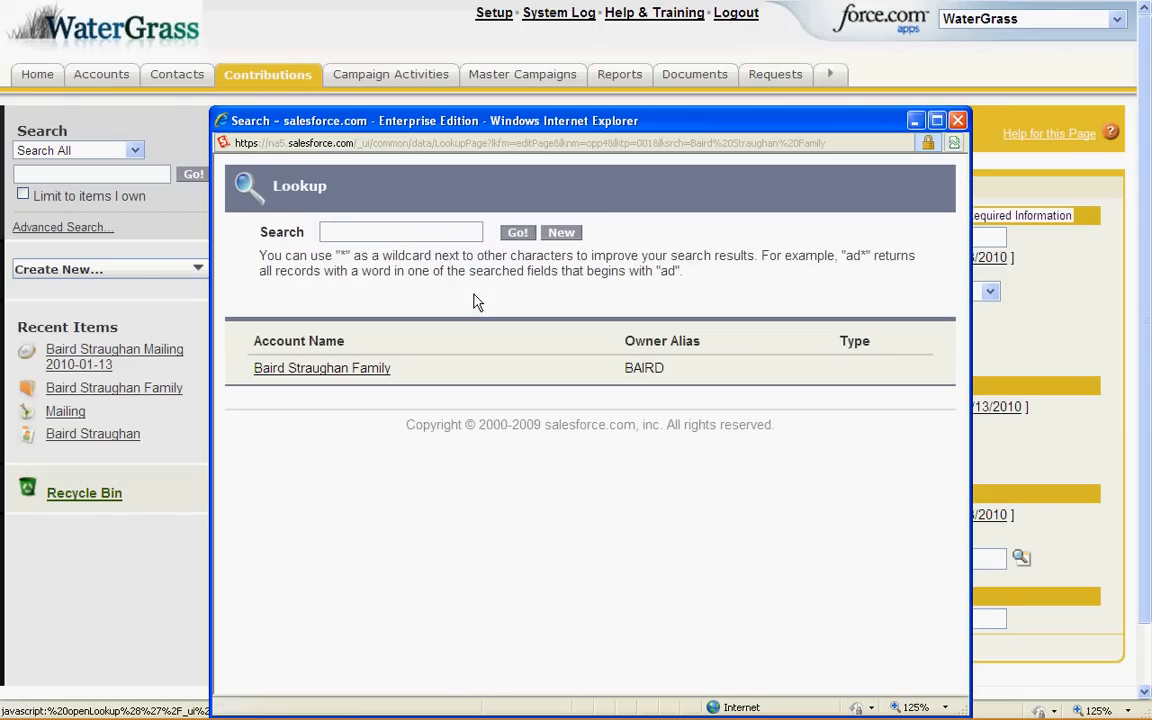
key(Return)
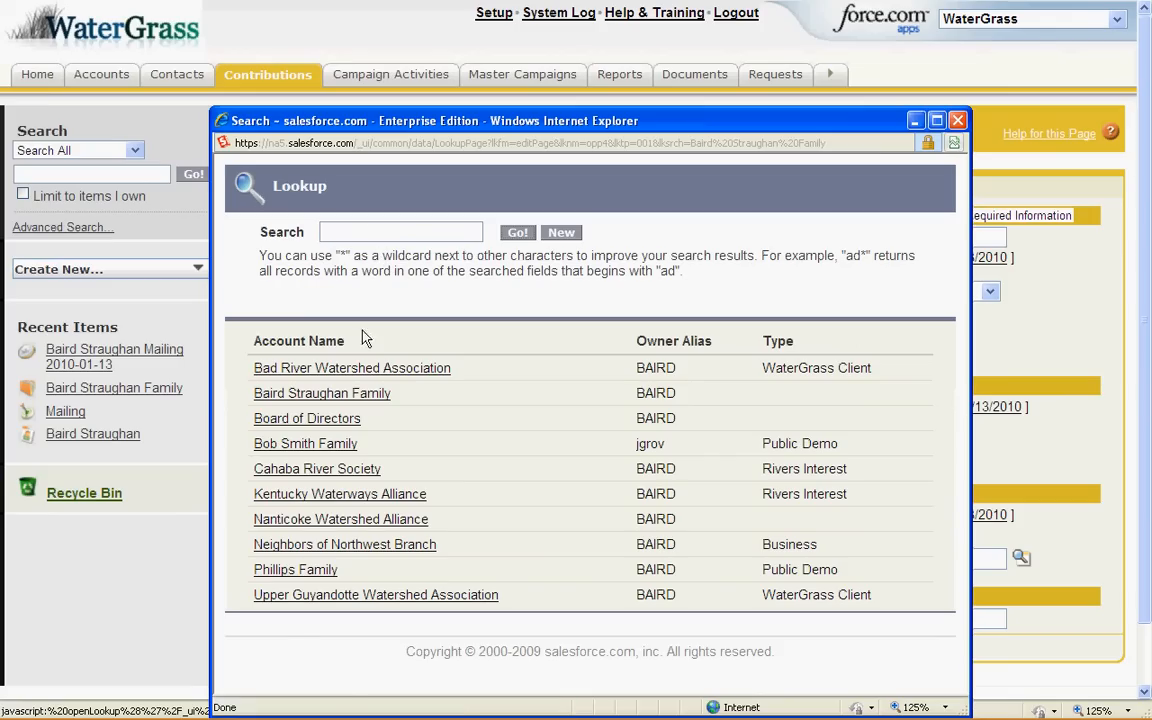
click(342, 443)
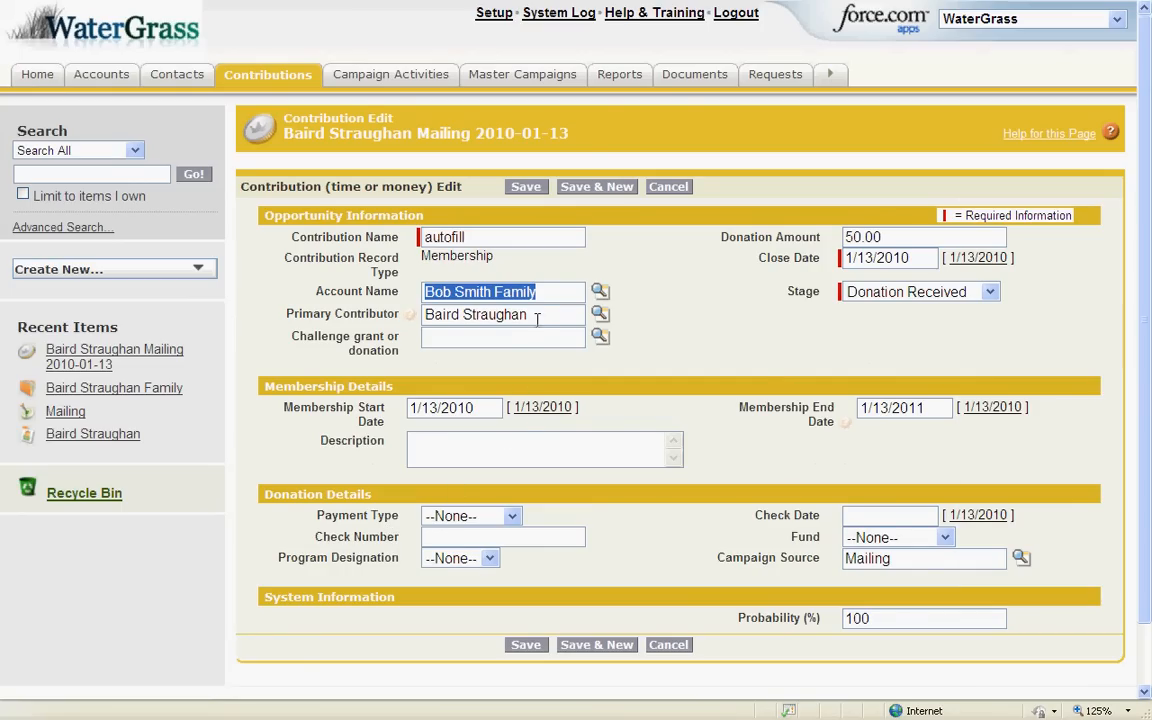
Replace the Primary Contributor with that family's contact and save the contribution
drag(538, 316, 382, 310)
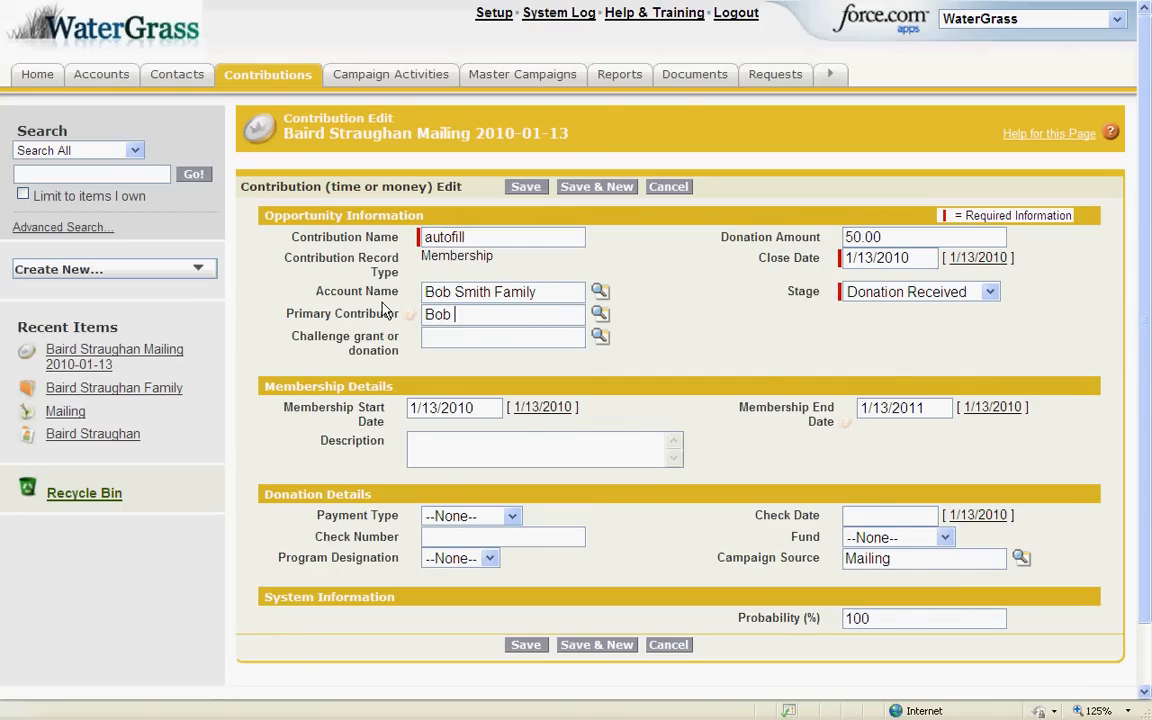
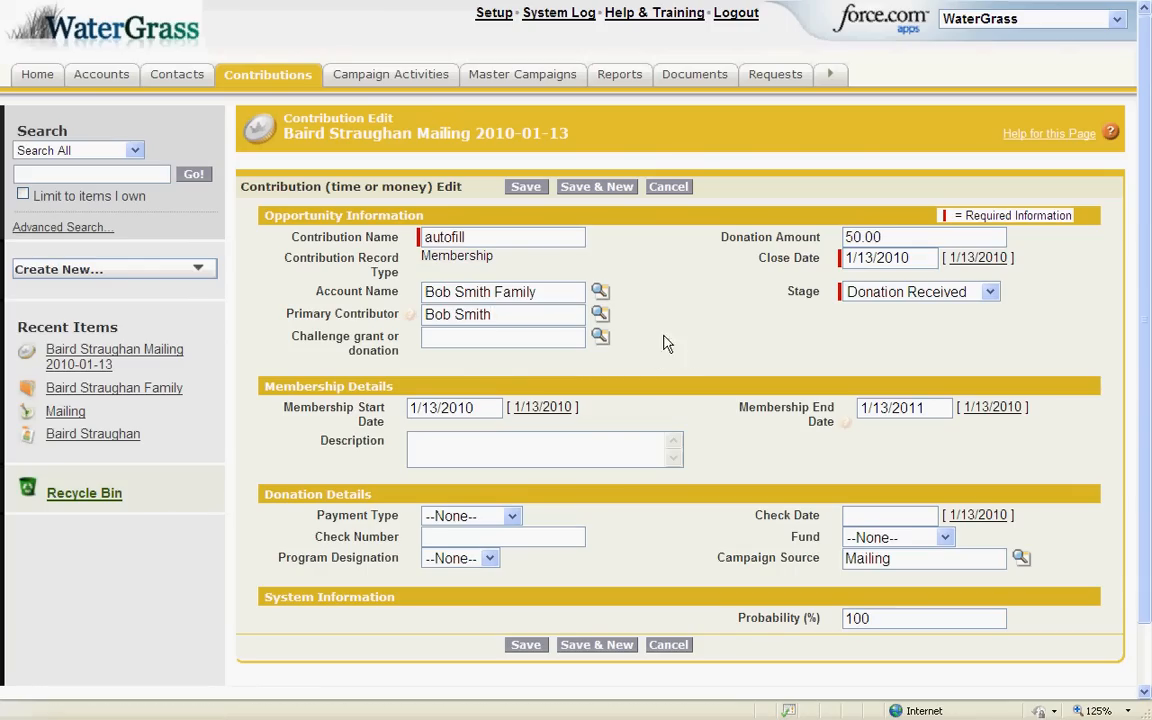
click(527, 189)
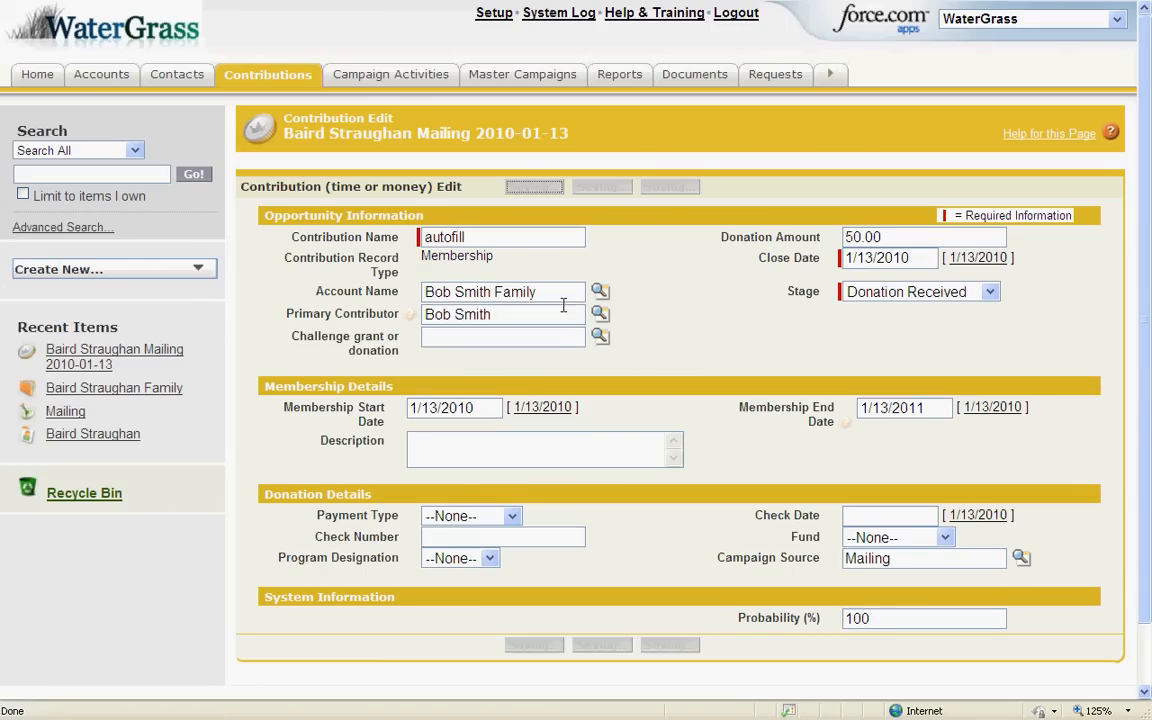